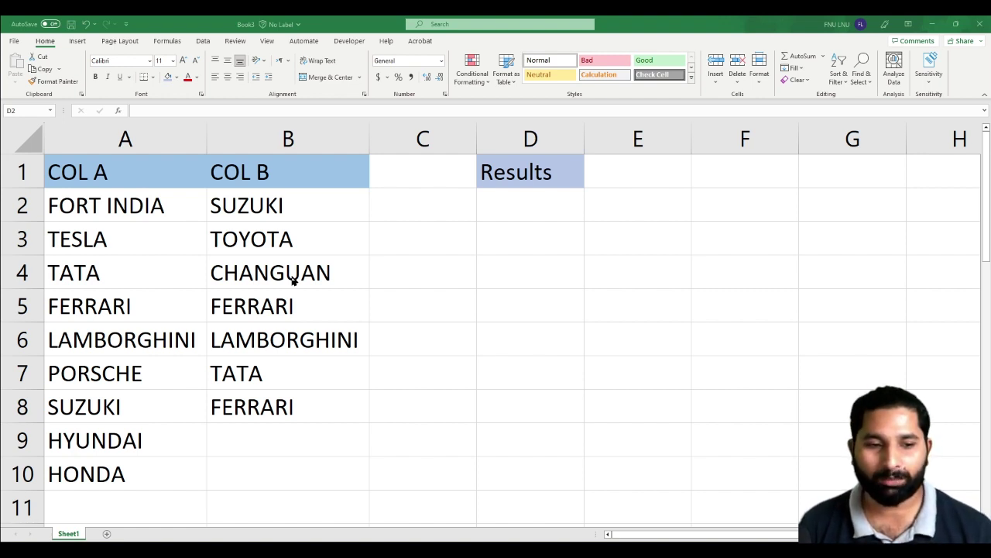
Step: Highlight the duplicate values in A1:B10 using conditional formatting set to Green Fill with Dark Green Text
{"action": "left_click", "coordinate": [507, 204]}
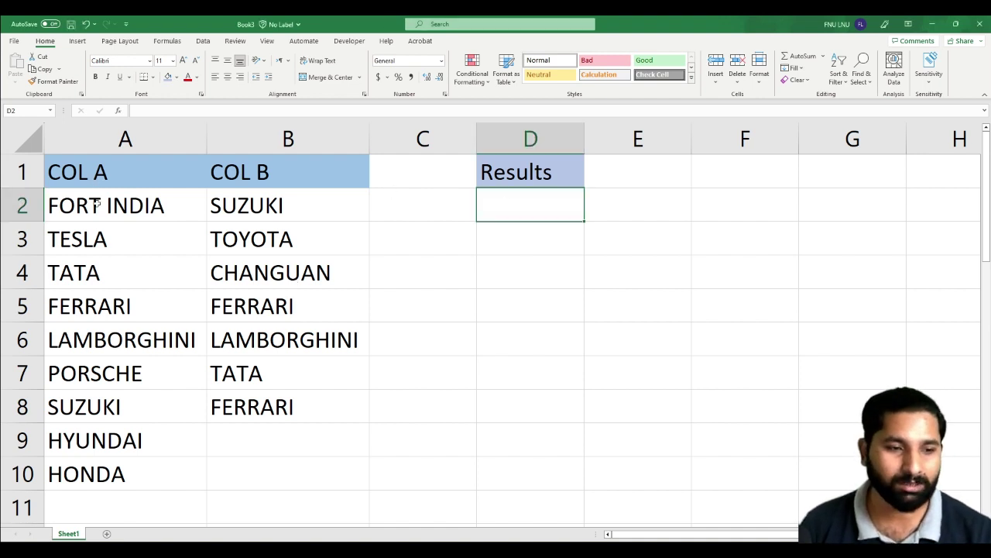
{"action": "left_click_drag", "start_coordinate": [67, 177], "coordinate": [271, 464]}
{"action": "left_click", "coordinate": [473, 68]}
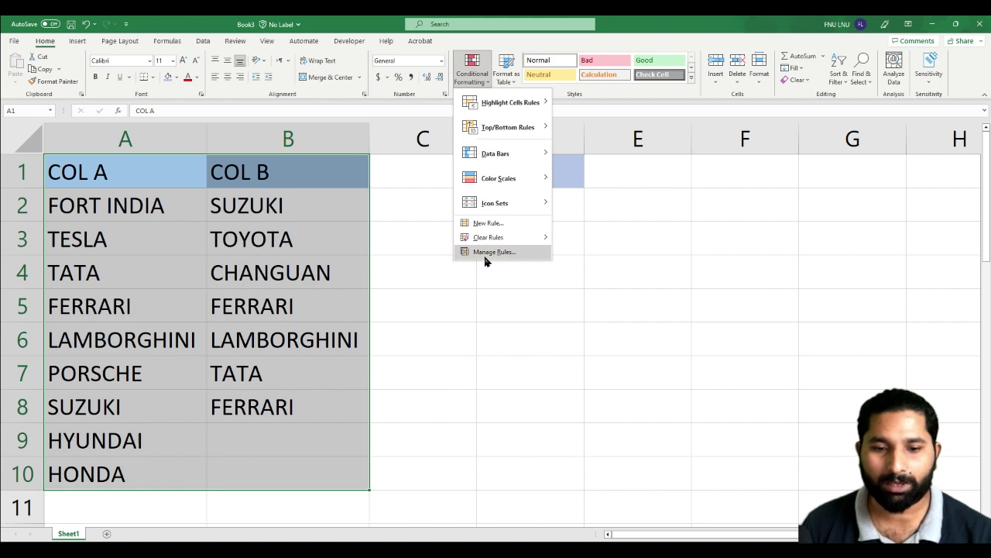
{"action": "mouse_move", "coordinate": [486, 106]}
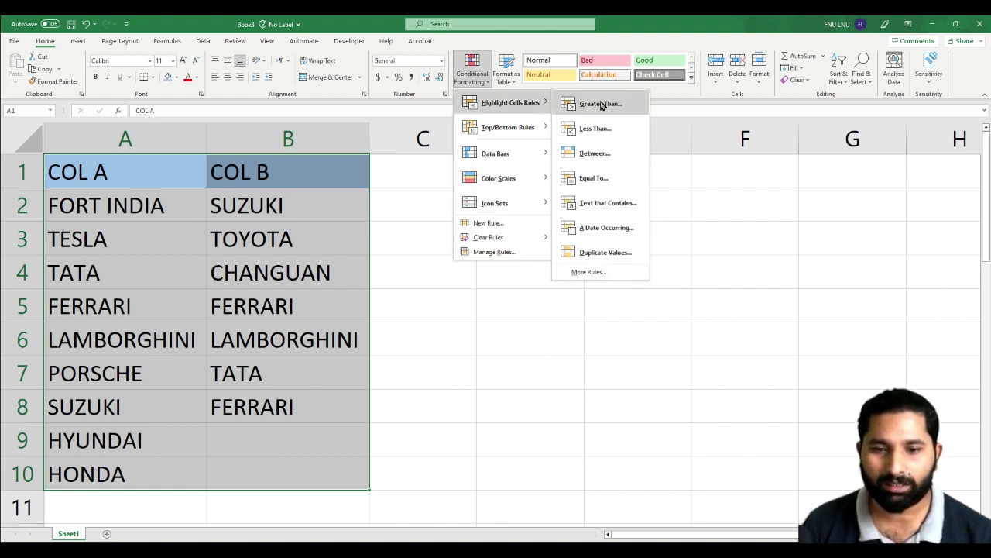
{"action": "left_click", "coordinate": [614, 262]}
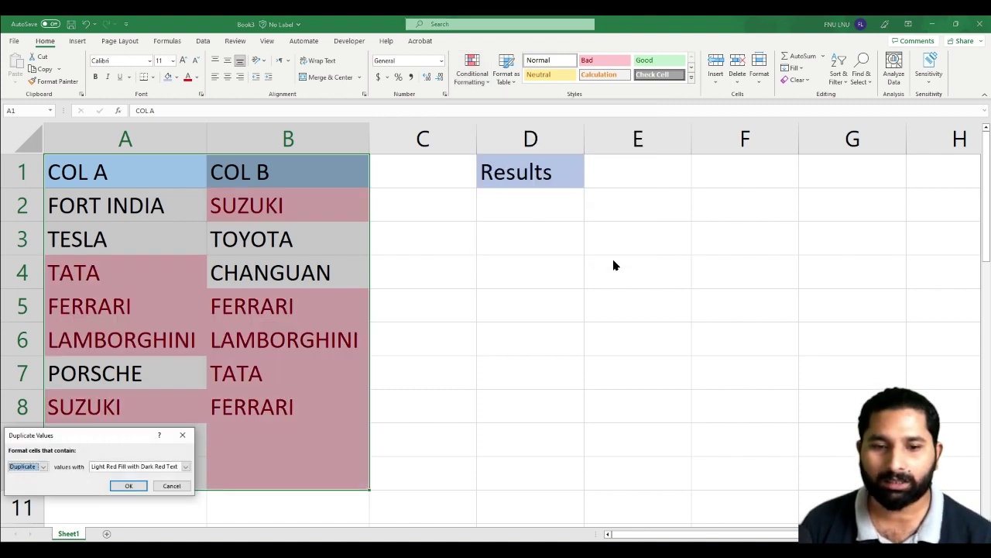
{"action": "left_click_drag", "start_coordinate": [132, 440], "coordinate": [539, 221]}
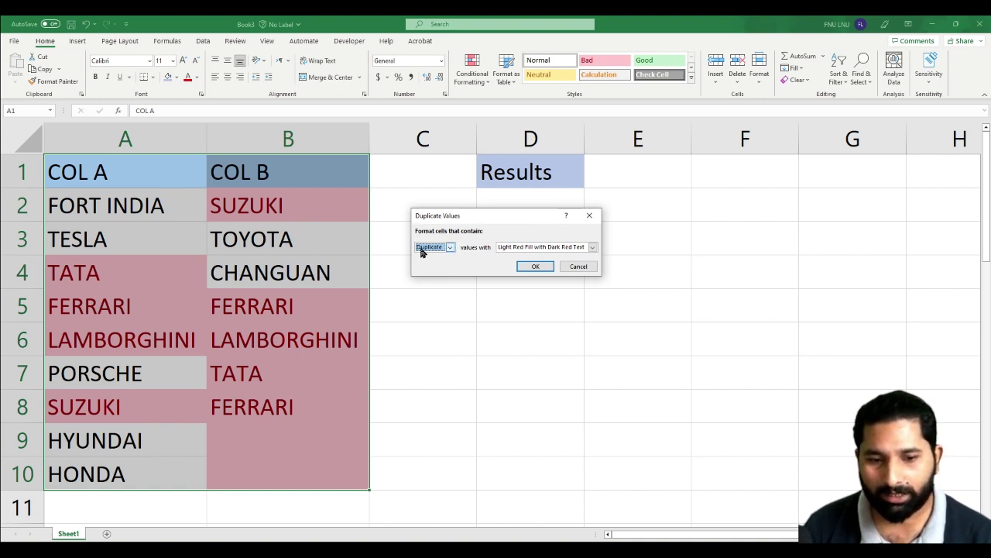
{"action": "left_click", "coordinate": [593, 248]}
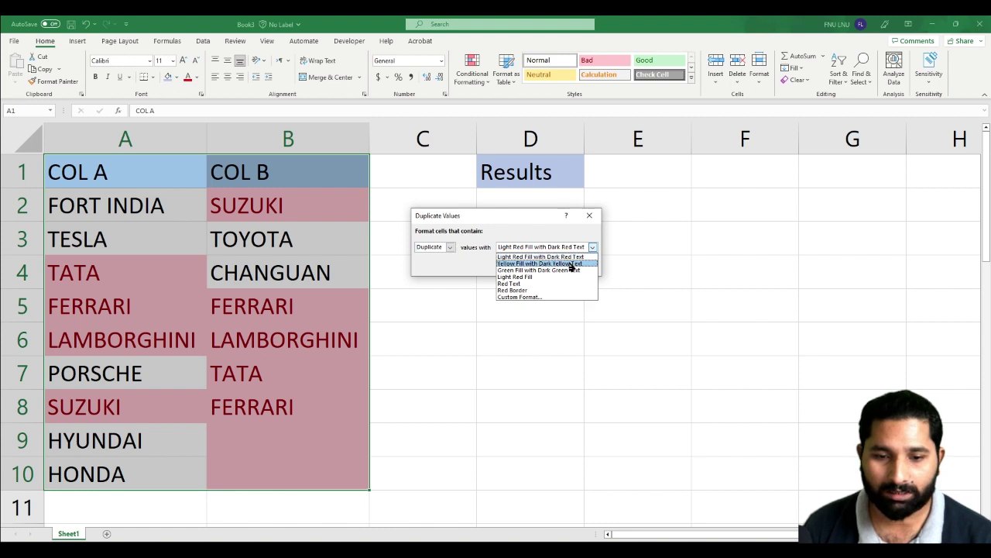
{"action": "left_click", "coordinate": [571, 263]}
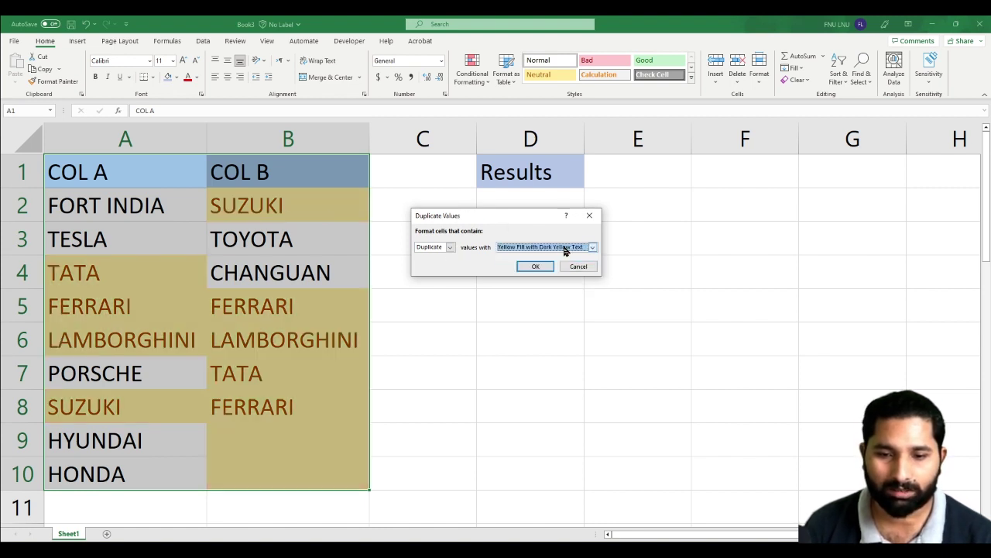
{"action": "left_click", "coordinate": [592, 247]}
{"action": "left_click", "coordinate": [561, 270]}
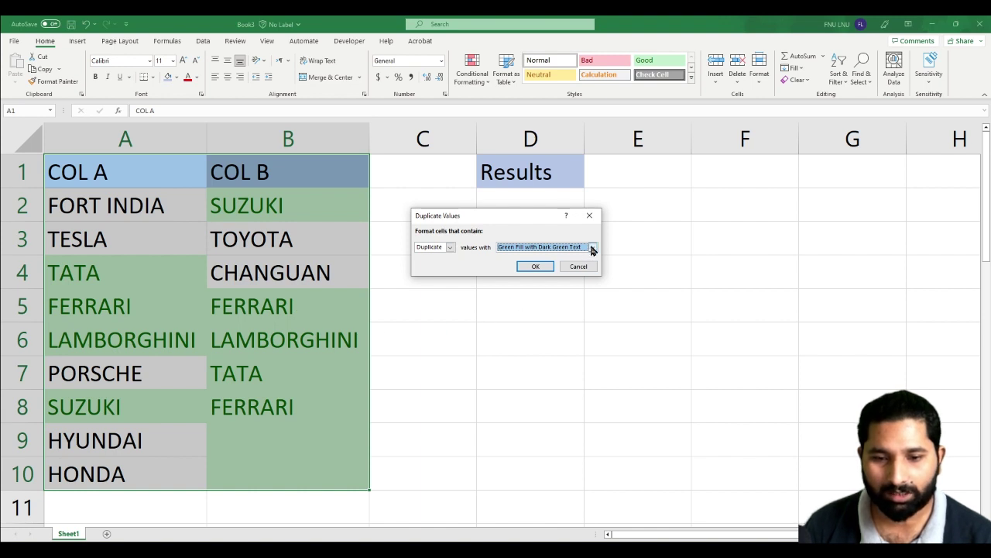
{"action": "left_click", "coordinate": [542, 268]}
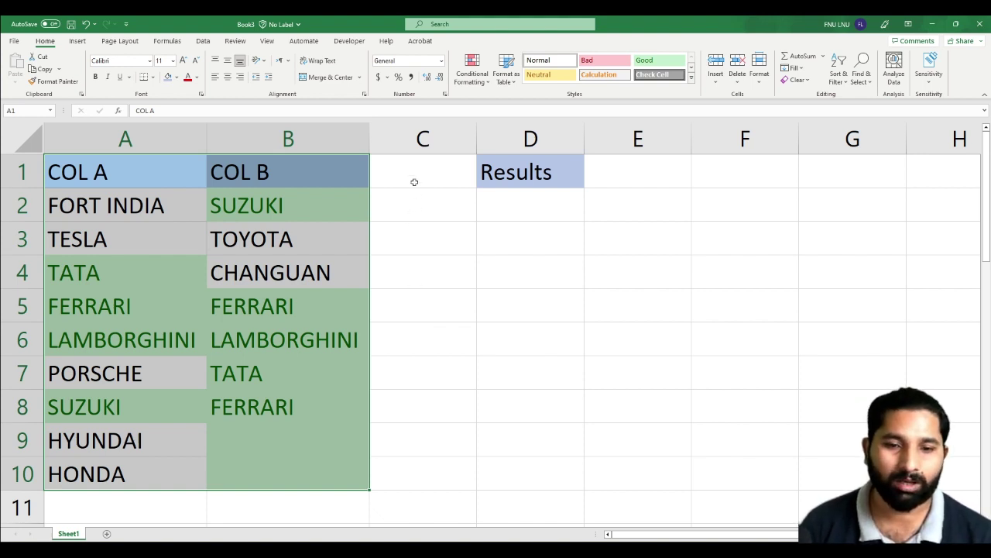
Step: Add a conditional formatting rule highlighting the unique values in A1:B10 with Light Red Fill with Dark Red Text
{"action": "left_click", "coordinate": [482, 74]}
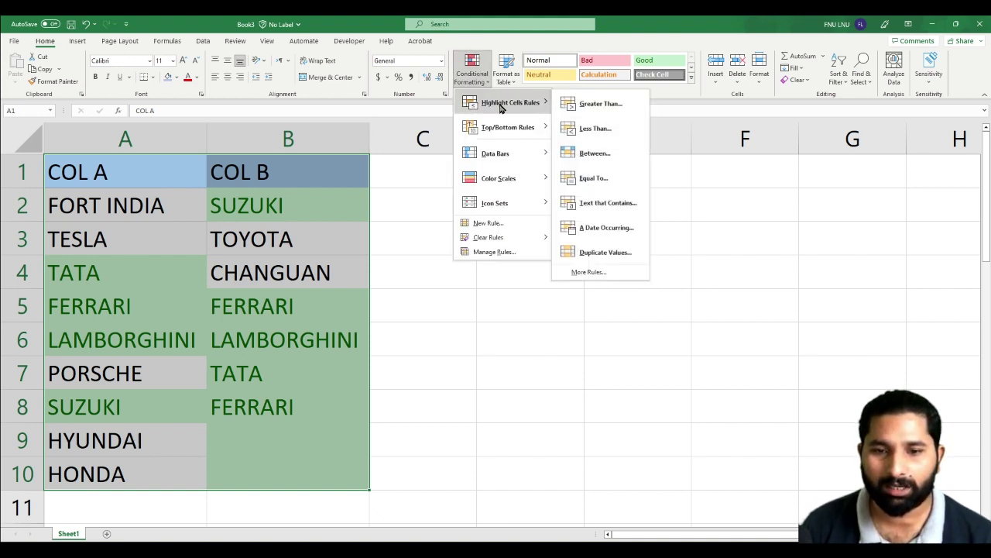
{"action": "left_click", "coordinate": [616, 262]}
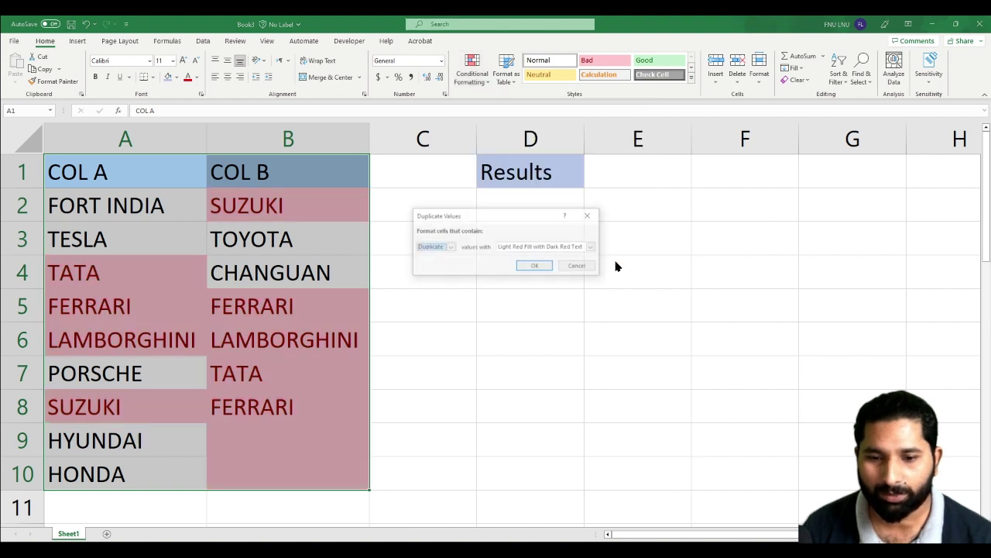
{"action": "left_click", "coordinate": [450, 248]}
{"action": "left_click", "coordinate": [426, 265]}
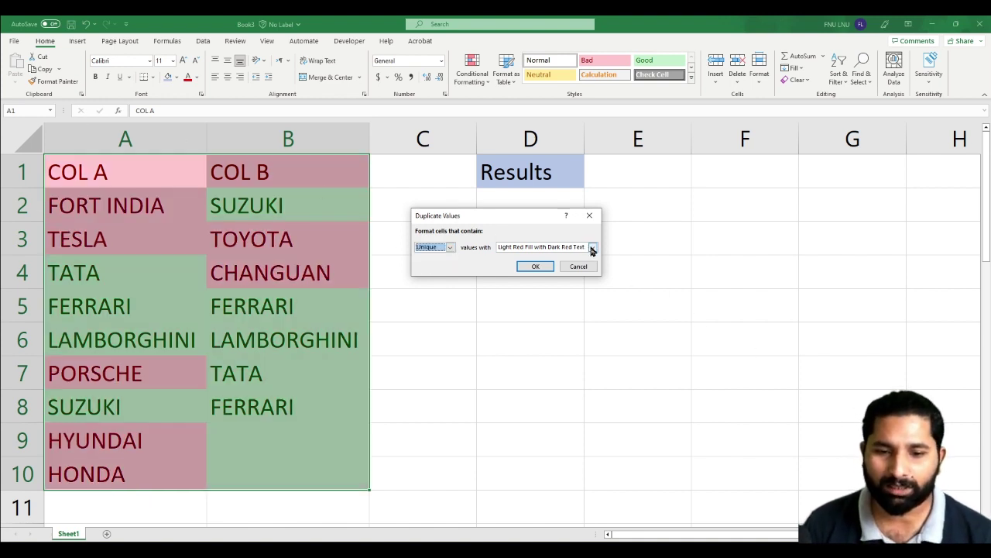
{"action": "left_click", "coordinate": [537, 266]}
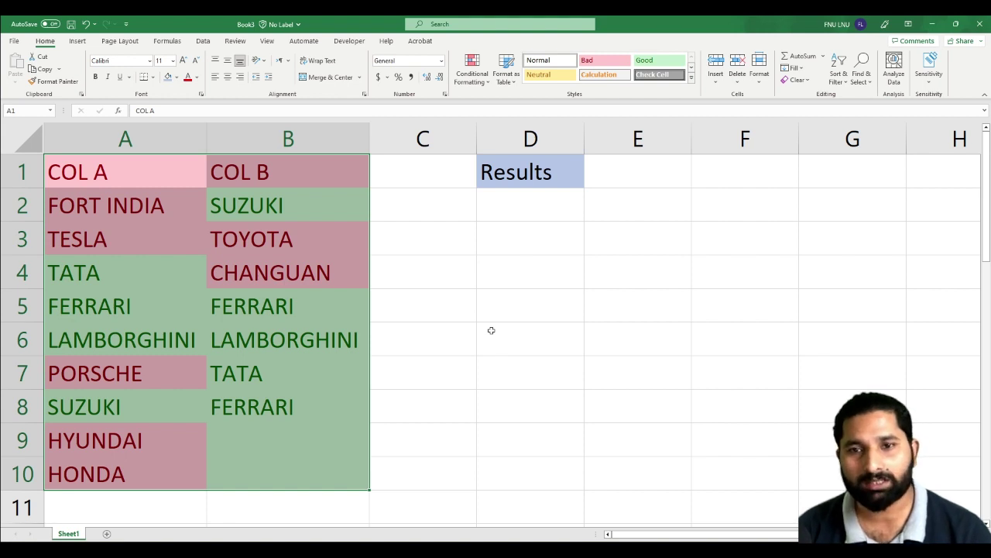
Step: Enter the comparison formula =A2=B2 in cell D2 and fill it down to D10
{"action": "left_click", "coordinate": [505, 204]}
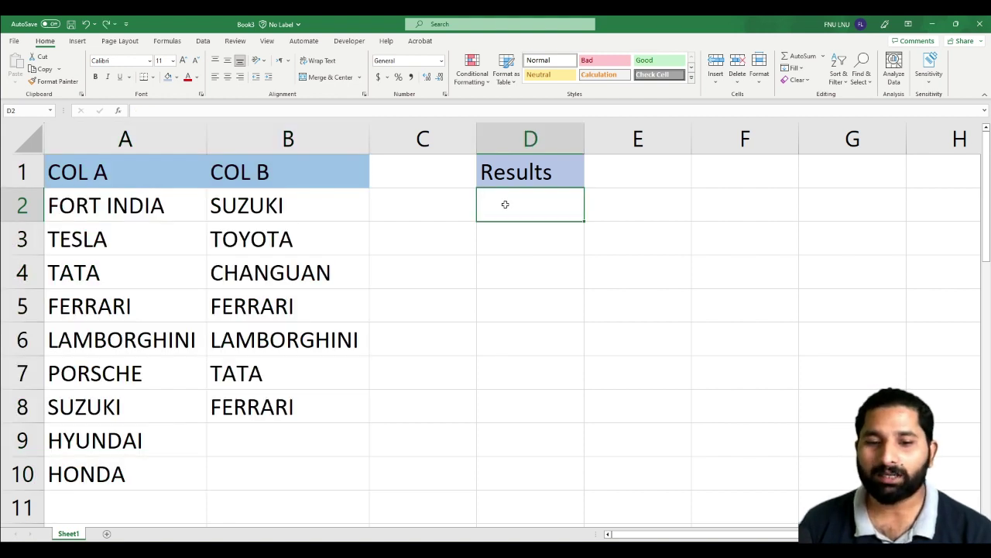
{"action": "type", "text": "="}
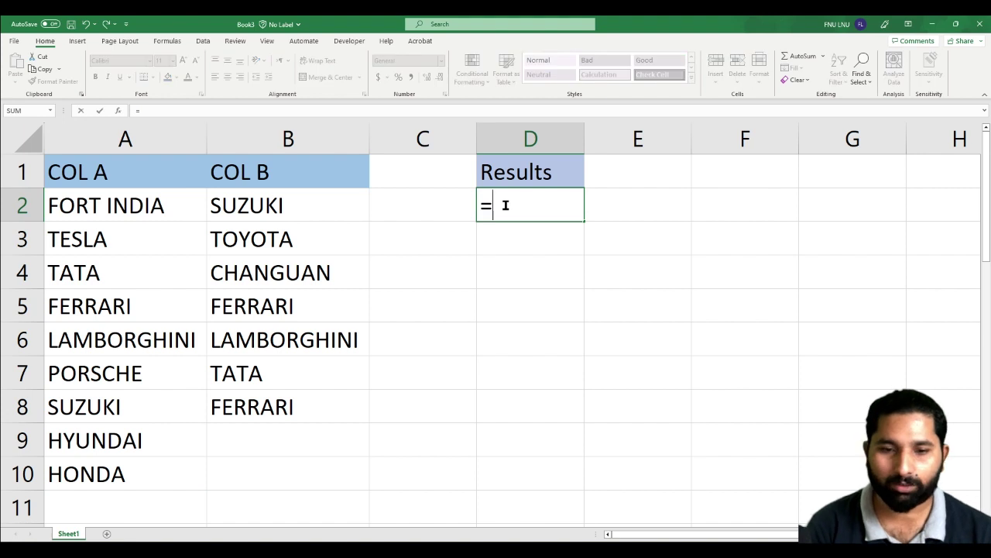
{"action": "left_click", "coordinate": [130, 198]}
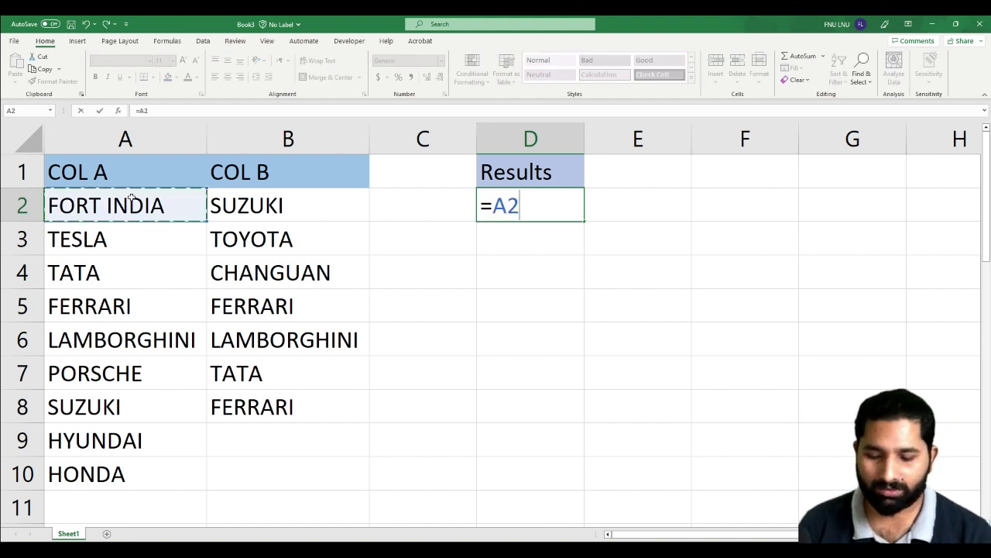
{"action": "type", "text": "="}
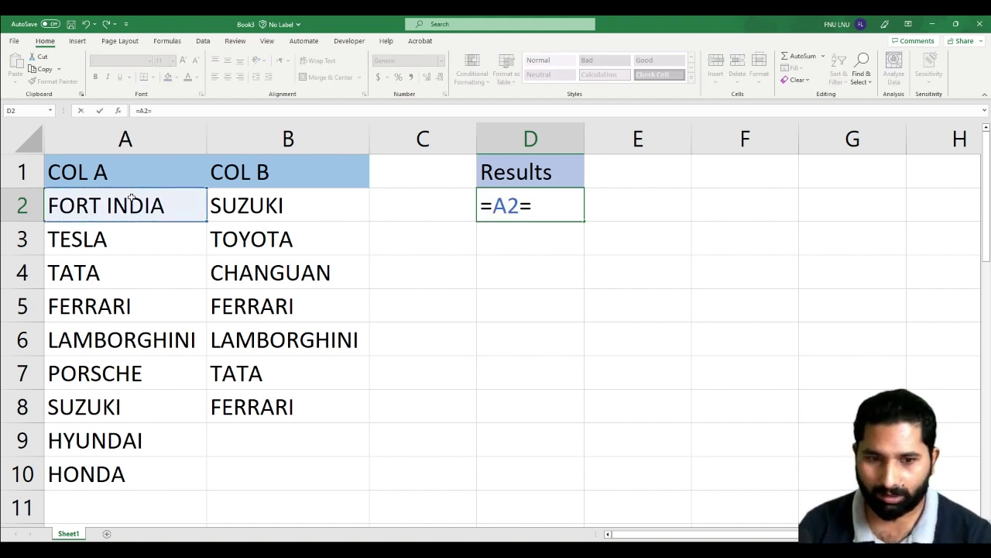
{"action": "left_click", "coordinate": [241, 208]}
{"action": "key", "text": "Return"}
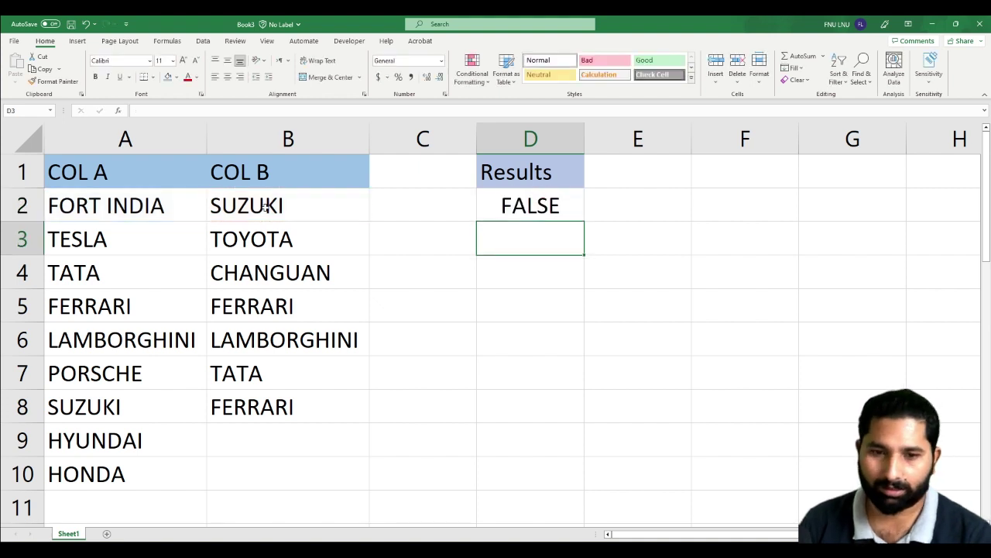
{"action": "left_click", "coordinate": [527, 207]}
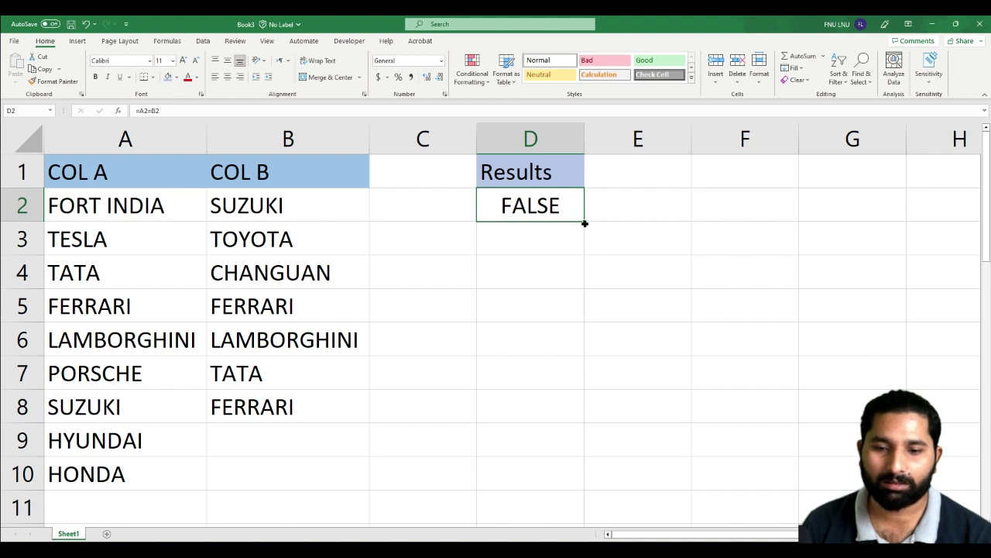
{"action": "left_click_drag", "start_coordinate": [585, 222], "coordinate": [550, 478]}
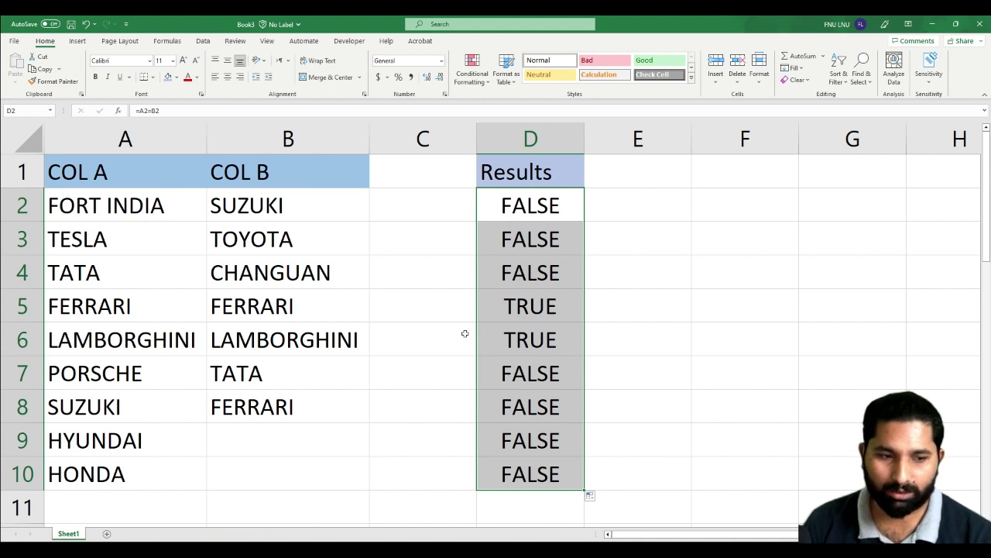
Step: Check the comparison results in D5:D6 and clear the formulas from D2:D10
{"action": "left_click", "coordinate": [505, 307]}
{"action": "double_click", "coordinate": [509, 326]}
{"action": "key", "text": "Return"}
{"action": "key", "text": "Right"}
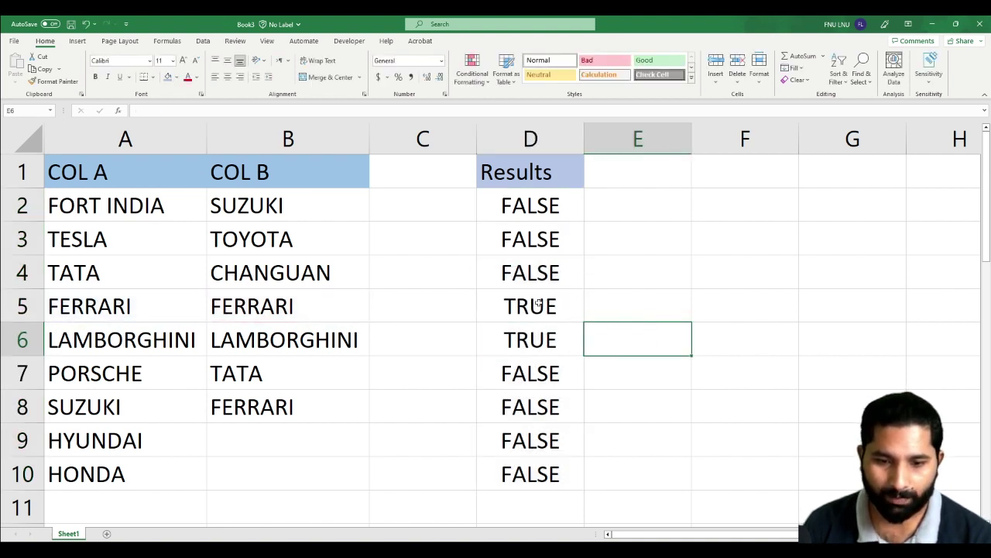
{"action": "left_click_drag", "start_coordinate": [540, 303], "coordinate": [535, 333]}
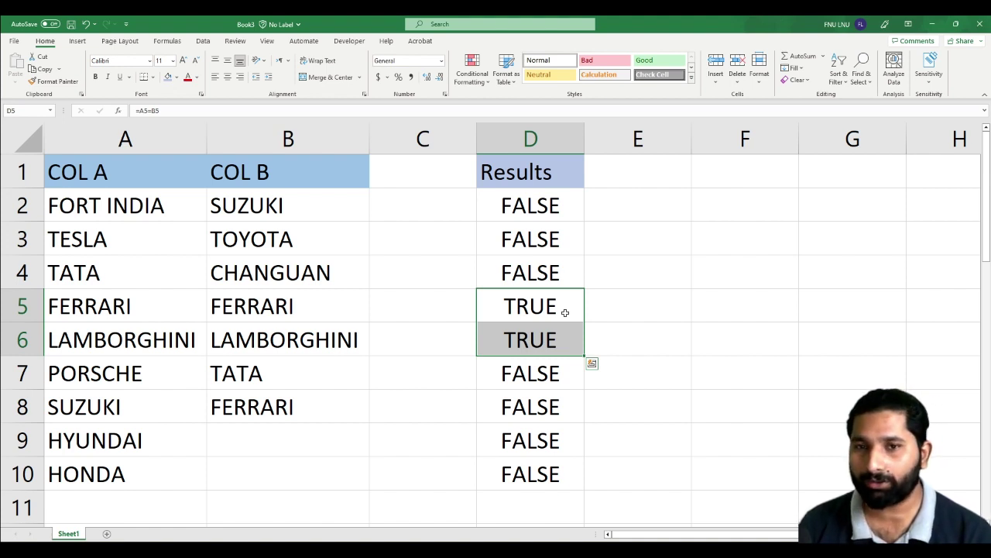
{"action": "left_click_drag", "start_coordinate": [530, 474], "coordinate": [524, 206]}
{"action": "key", "text": "Delete"}
Step: Enter the formula =IF(A2=B2,"1","0") in cell D2 to compare the first pair of values
{"action": "left_click", "coordinate": [524, 206]}
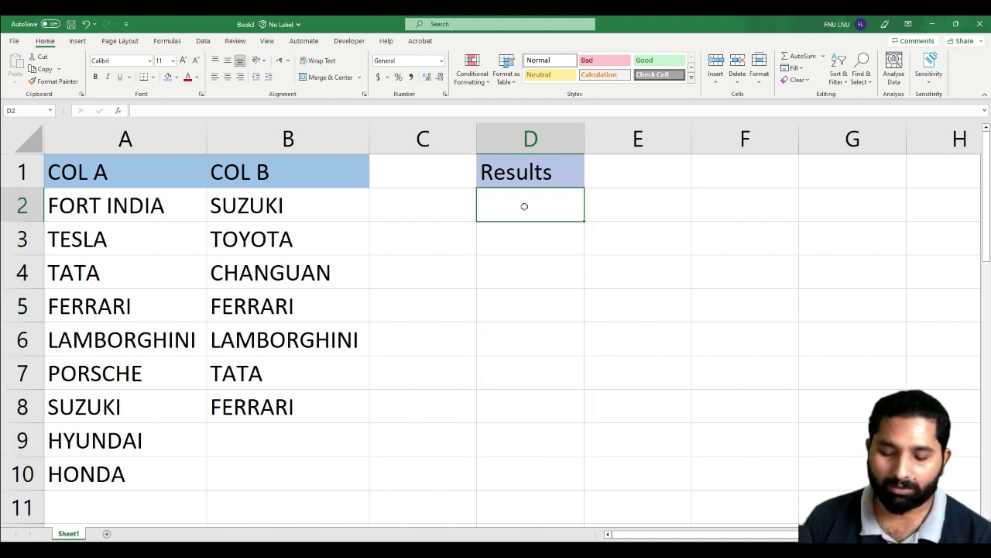
{"action": "type", "text": "=if"}
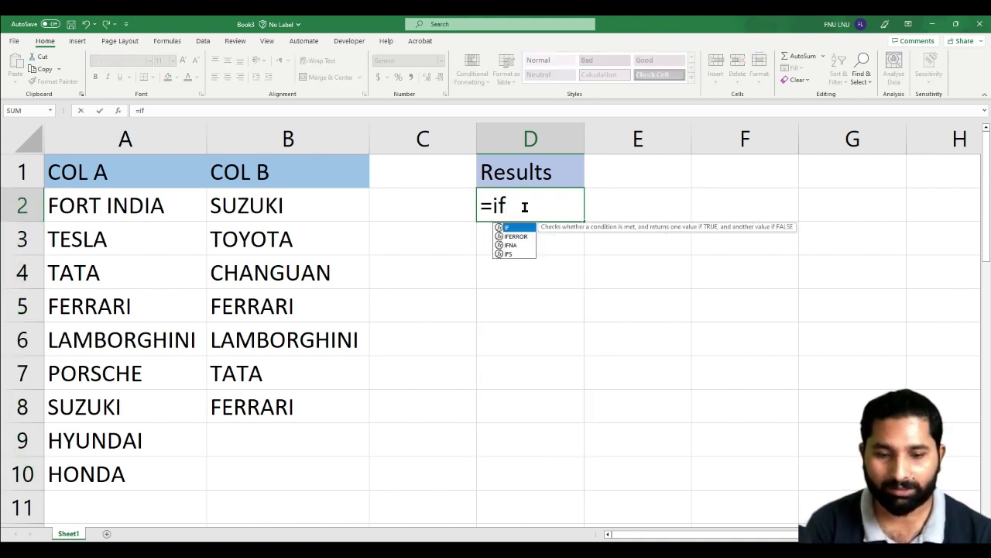
{"action": "key", "text": "Tab"}
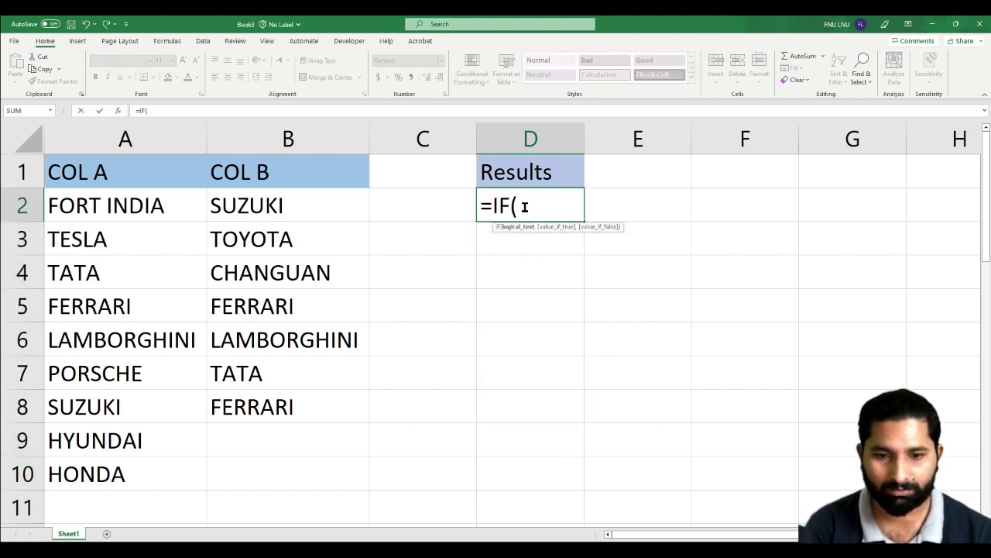
{"action": "left_click", "coordinate": [154, 205]}
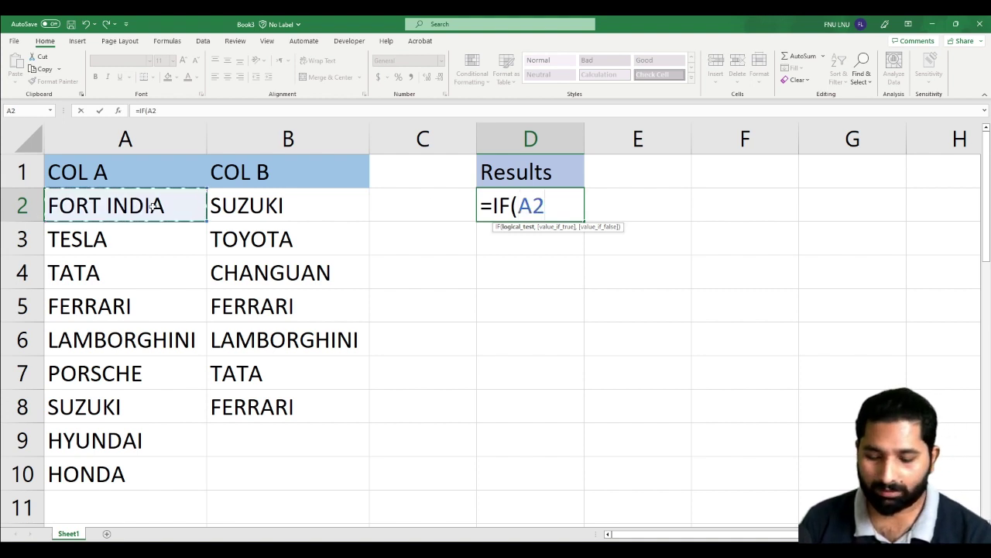
{"action": "type", "text": "="}
{"action": "left_click", "coordinate": [247, 200]}
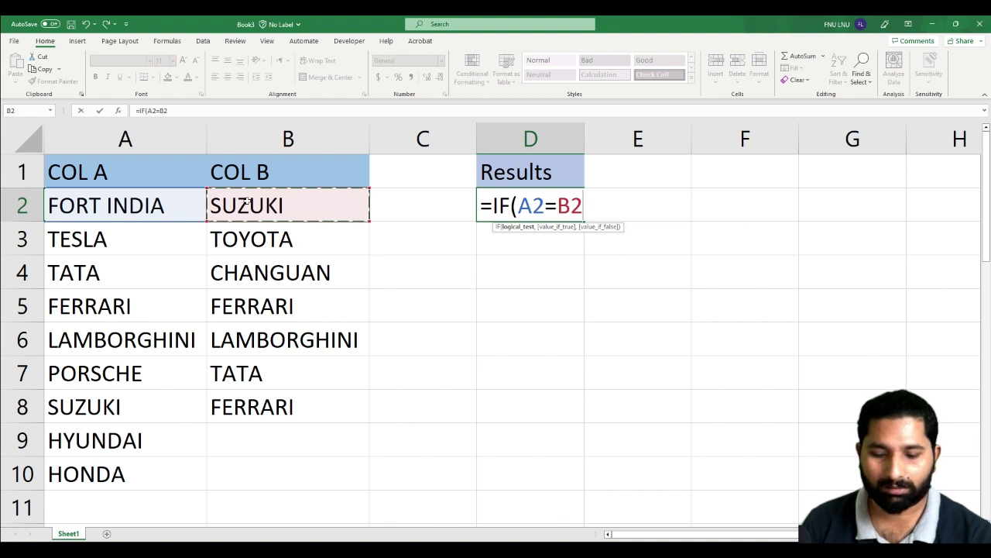
{"action": "type", "text": ","}
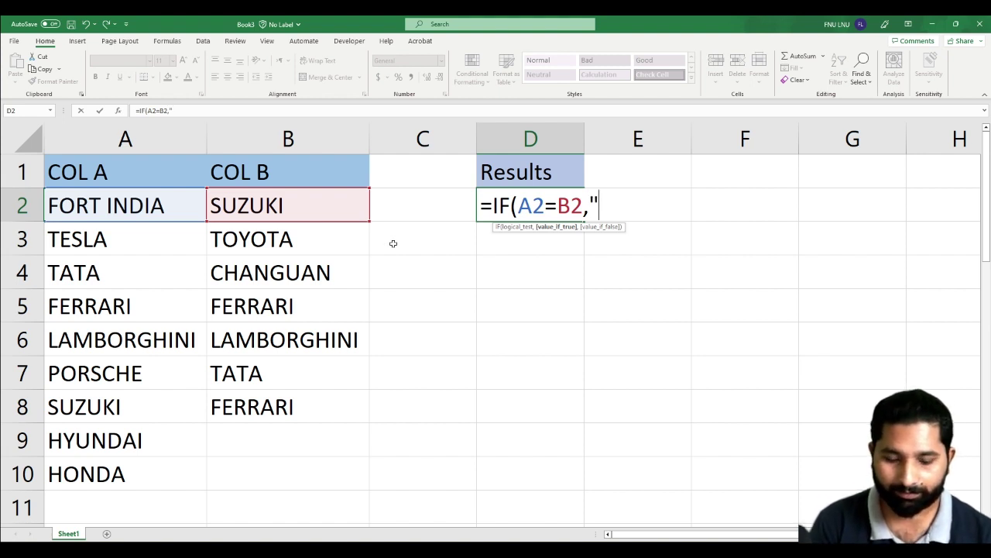
{"action": "type", "text": "1"}
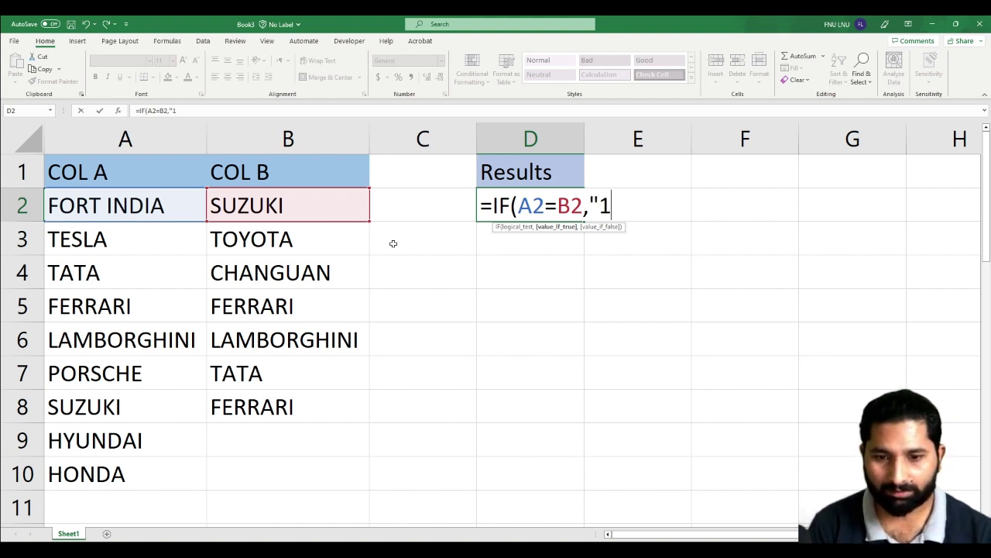
{"action": "type", "text": "\""}
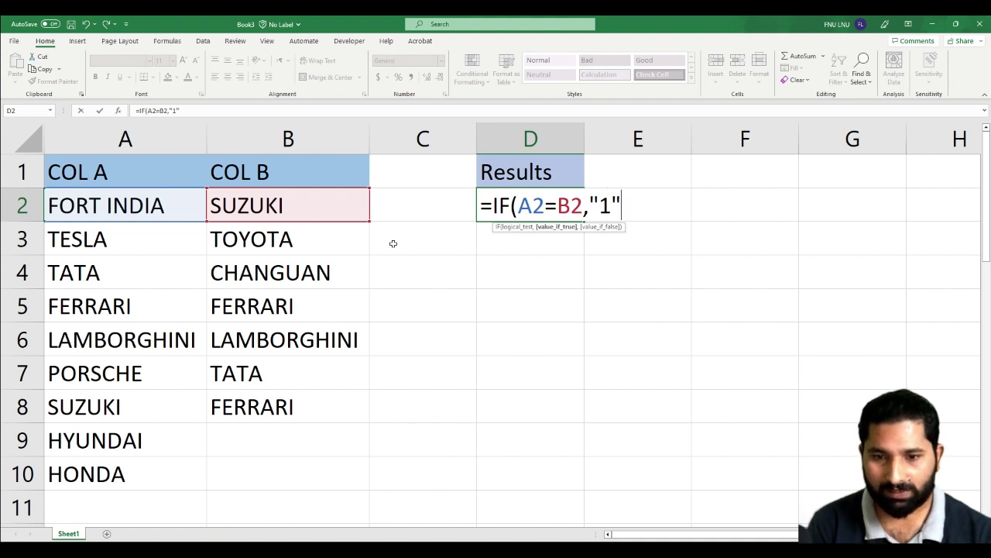
{"action": "type", "text": ","}
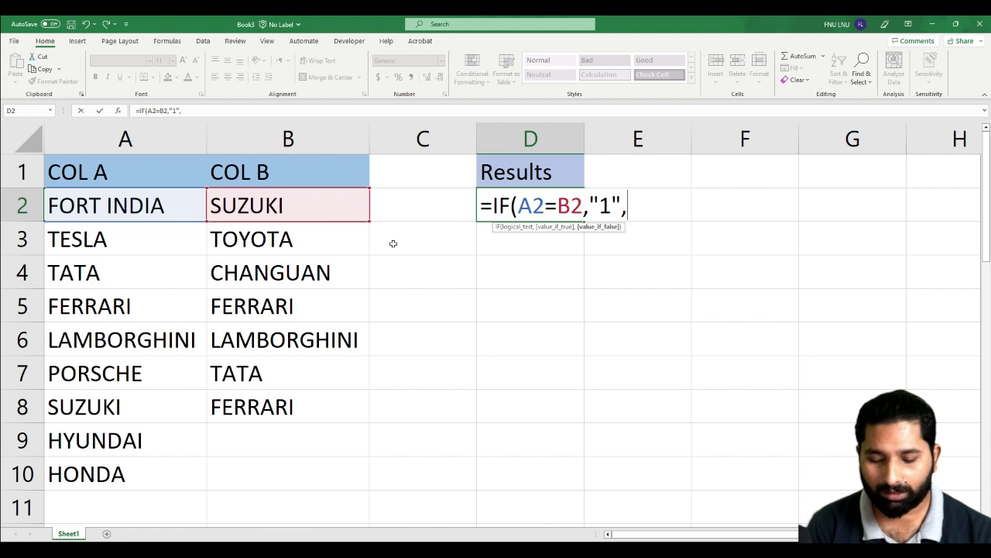
{"action": "type", "text": "\"0\""}
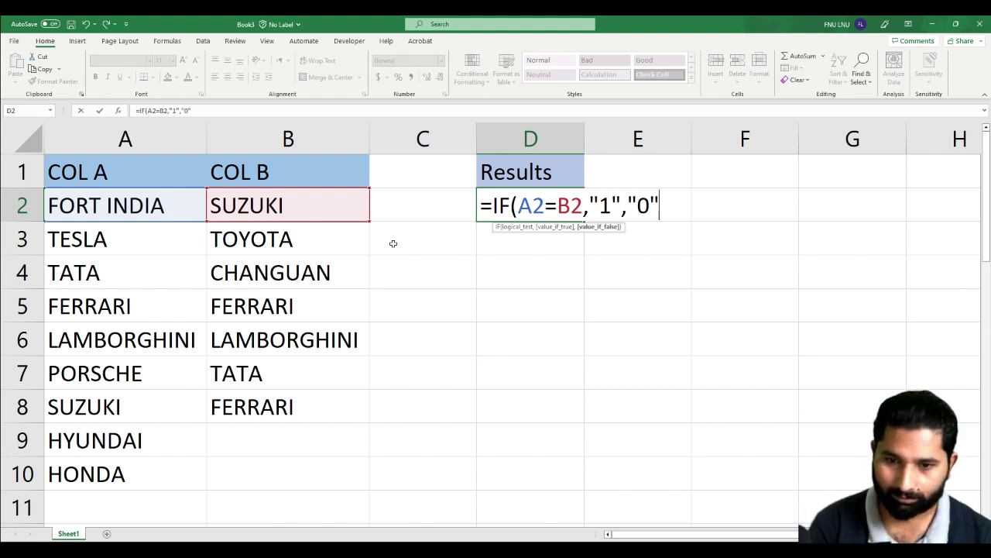
{"action": "type", "text": ")"}
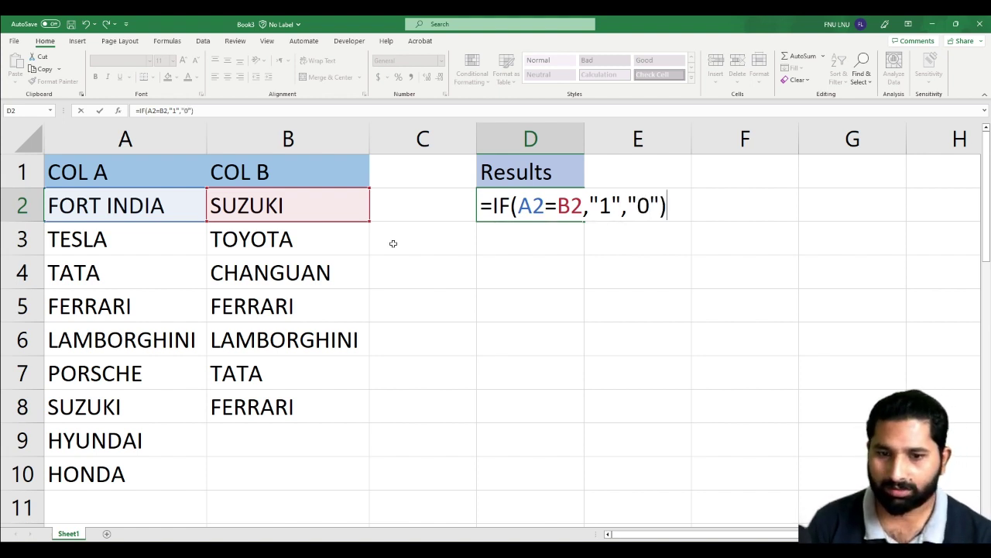
{"action": "key", "text": "Return"}
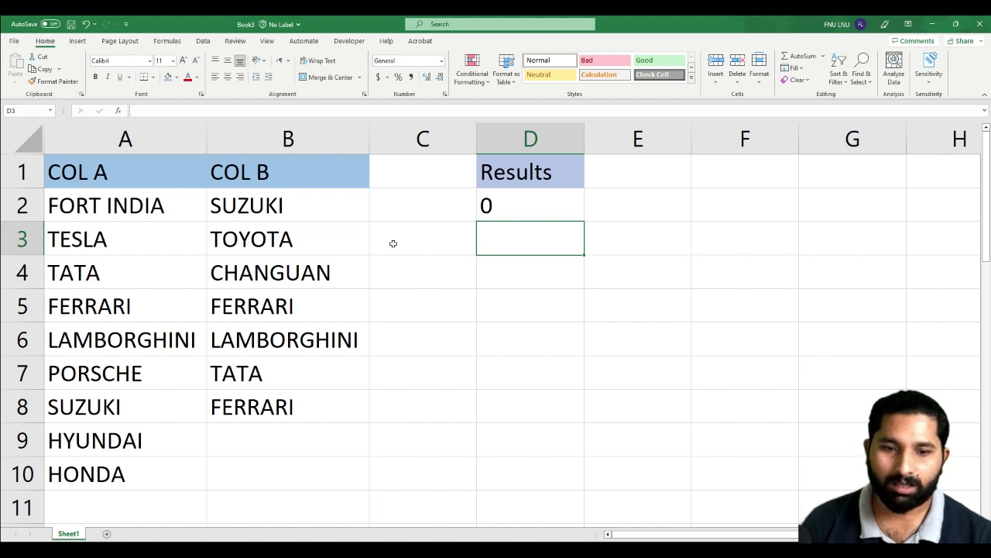
Step: Fill the IF formula in cell D2 down to D10
{"action": "left_click", "coordinate": [494, 202]}
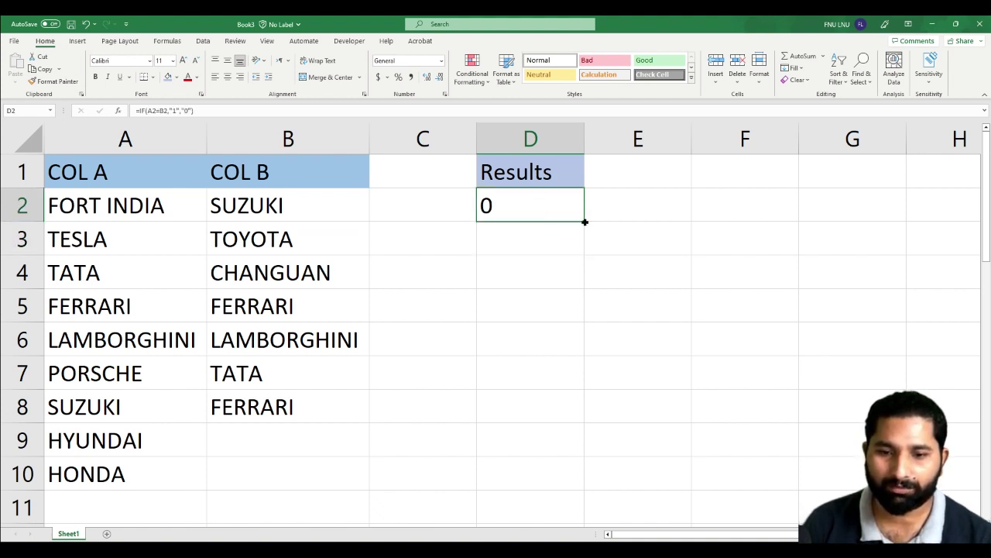
{"action": "left_click_drag", "start_coordinate": [585, 222], "coordinate": [589, 479]}
{"action": "left_click", "coordinate": [605, 252]}
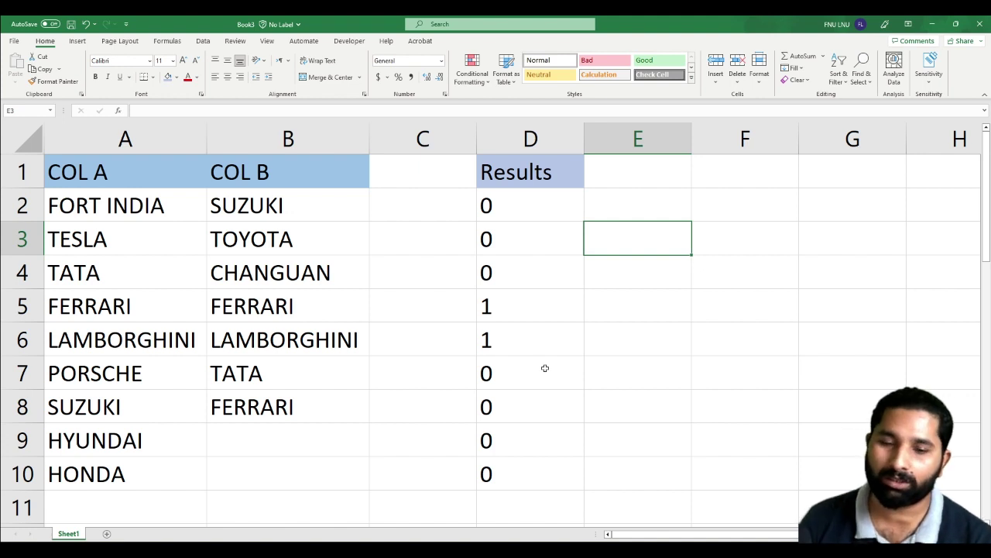
Step: Check the IF results in D5:D6, D2:D4 and D7:D10, then clear the formulas from the Results column
{"action": "left_click_drag", "start_coordinate": [486, 302], "coordinate": [508, 345]}
{"action": "left_click_drag", "start_coordinate": [486, 199], "coordinate": [523, 280]}
{"action": "left_click_drag", "start_coordinate": [505, 385], "coordinate": [516, 476]}
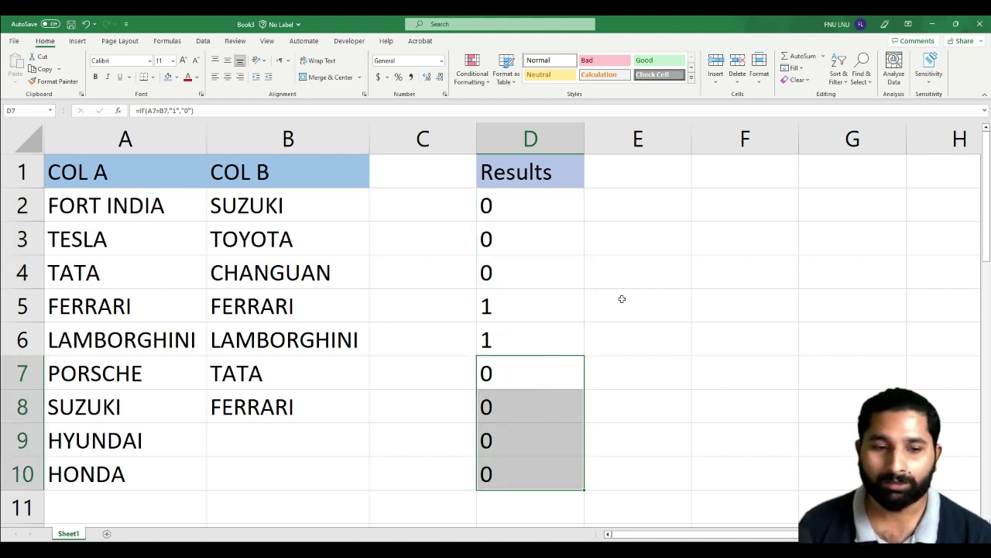
{"action": "left_click", "coordinate": [538, 216]}
{"action": "key", "text": "ctrl+z"}
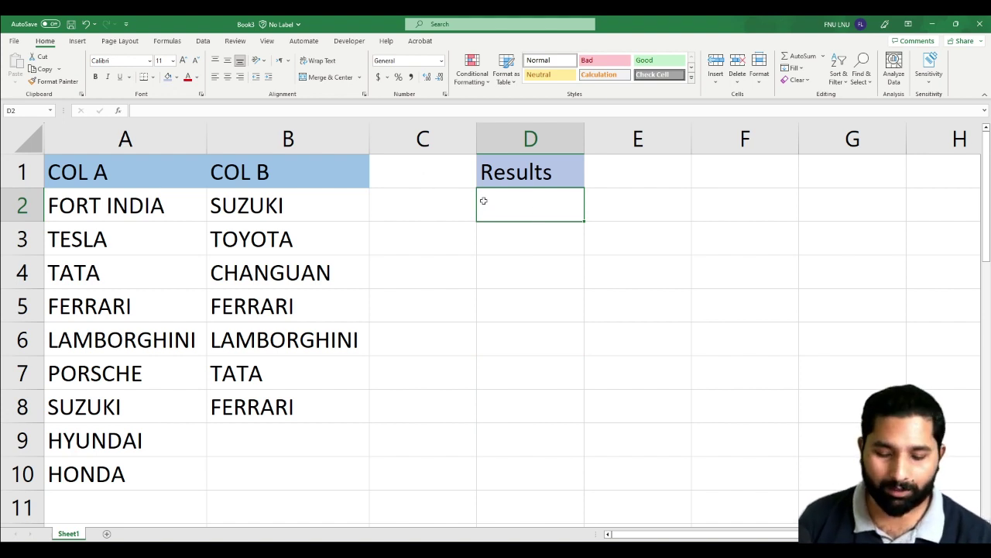
Step: Enter the formula =VLOOKUP(B2,$A$2:$A$10,1,0) in cell D2 to look up the first column B brand in column A
{"action": "type", "text": "=vlook"}
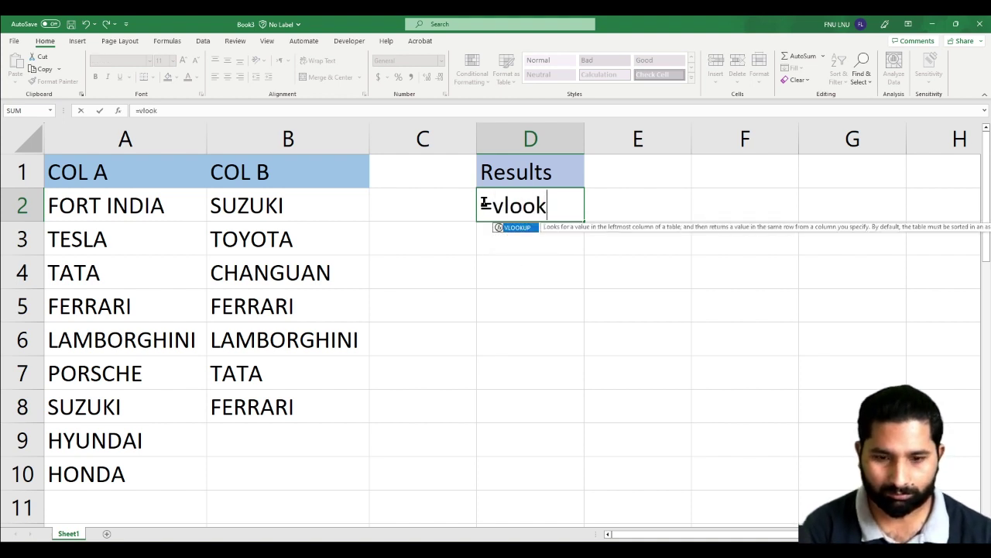
{"action": "key", "text": "Tab"}
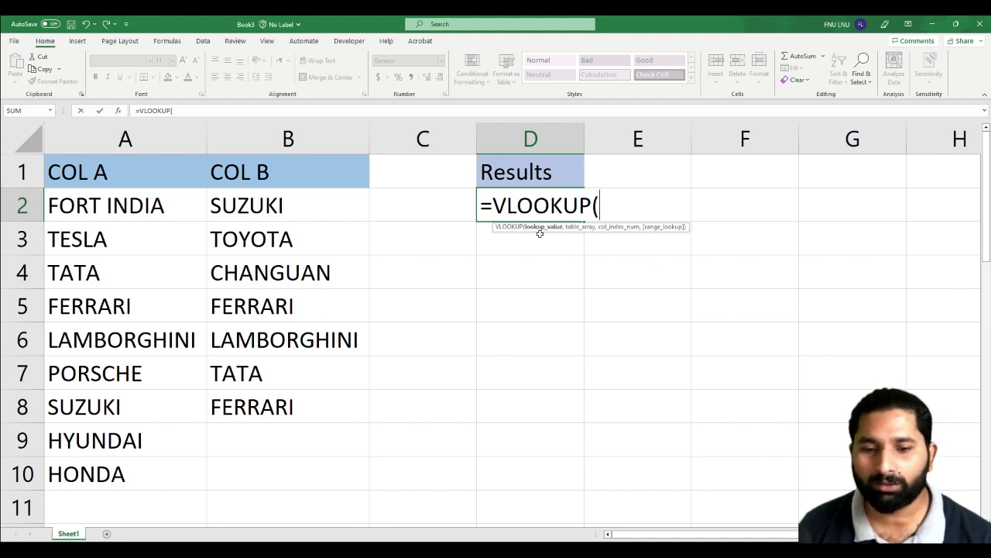
{"action": "left_click", "coordinate": [303, 207]}
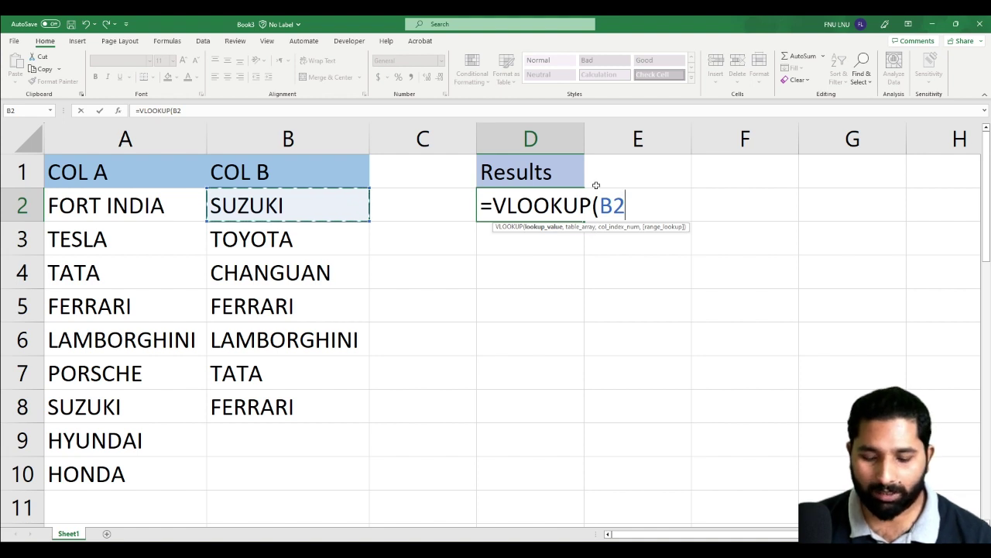
{"action": "type", "text": ","}
{"action": "left_click_drag", "start_coordinate": [82, 206], "coordinate": [77, 477]}
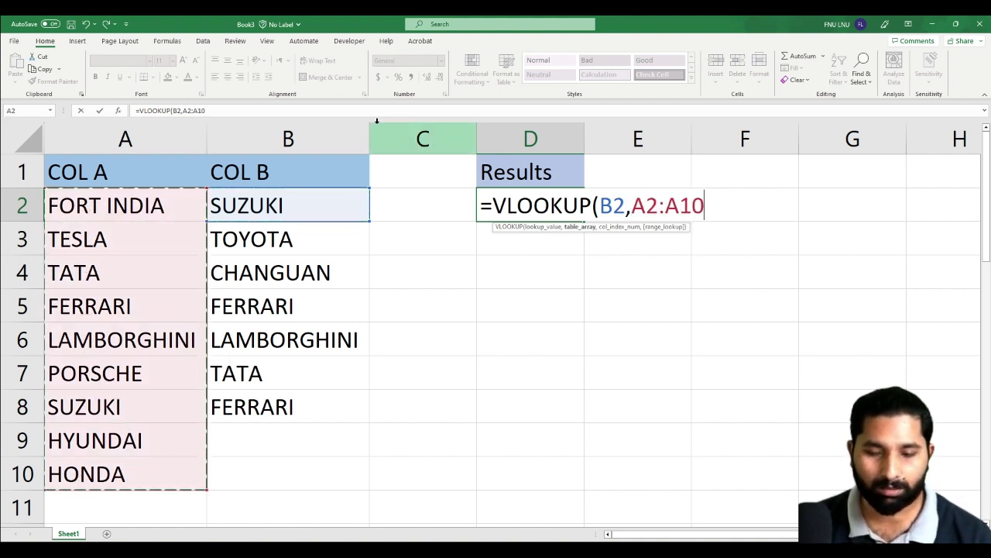
{"action": "key", "text": "F4"}
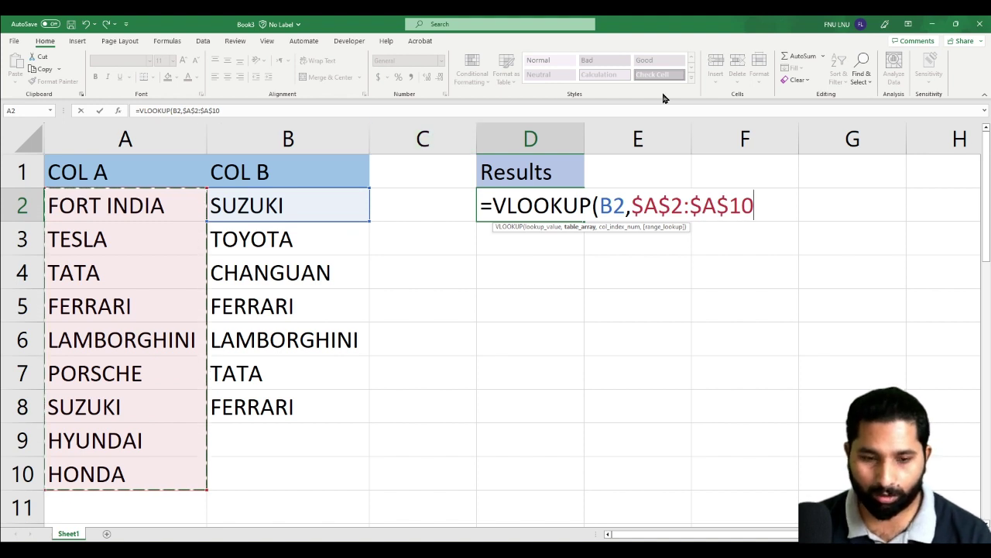
{"action": "type", "text": ","}
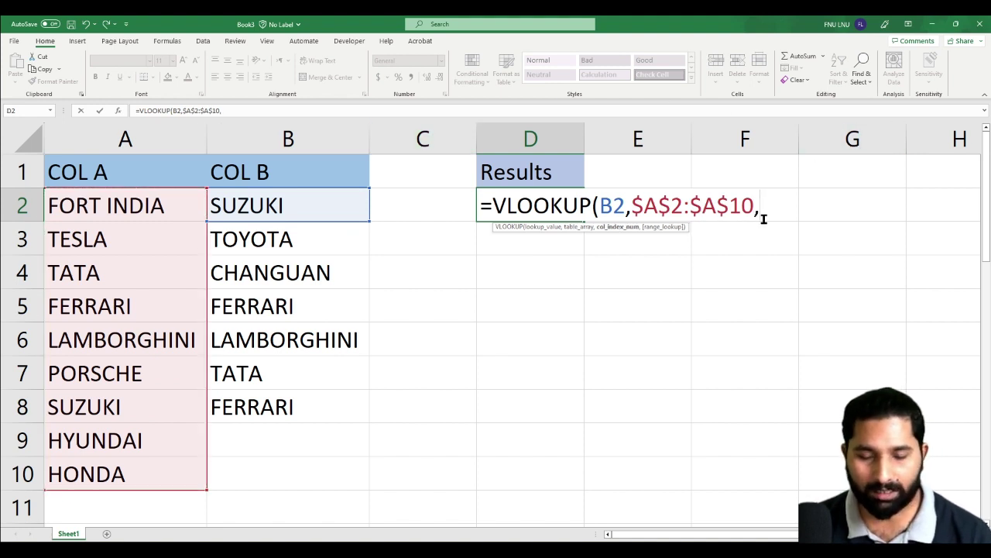
{"action": "type", "text": "1"}
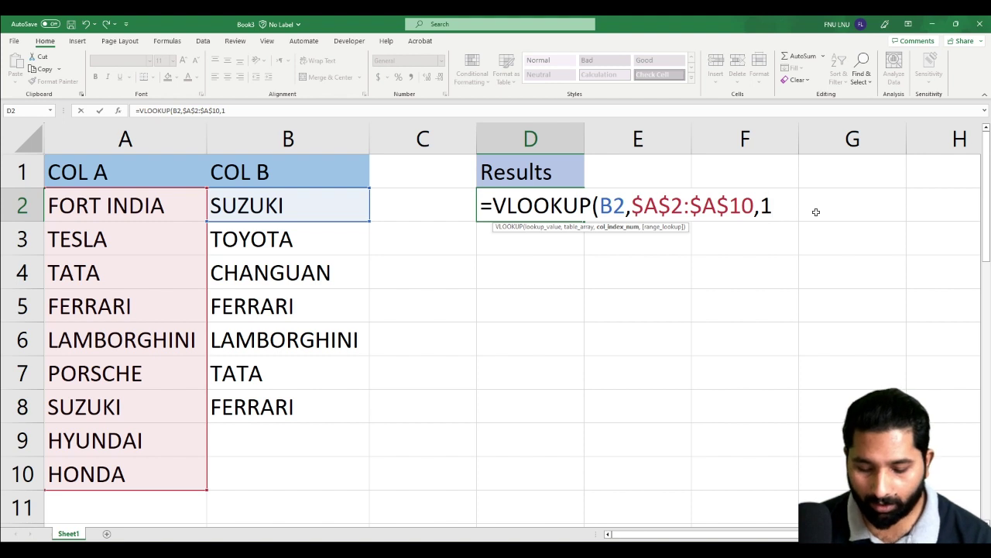
{"action": "type", "text": ","}
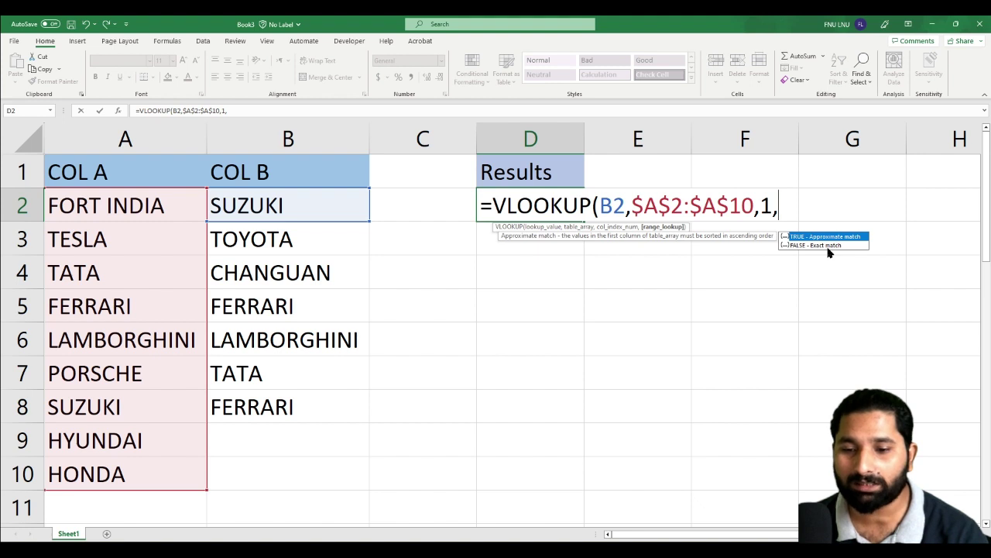
{"action": "type", "text": "0"}
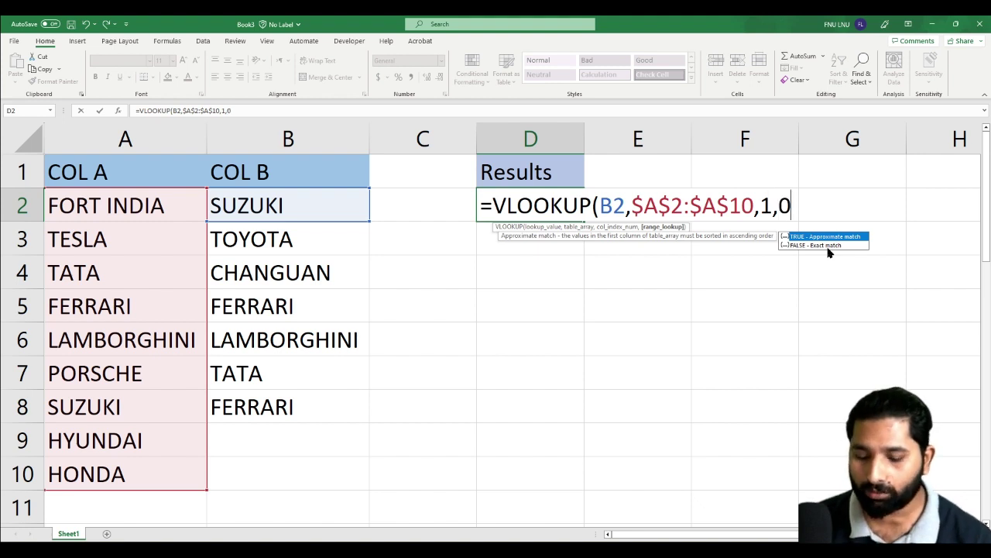
{"action": "type", "text": ")"}
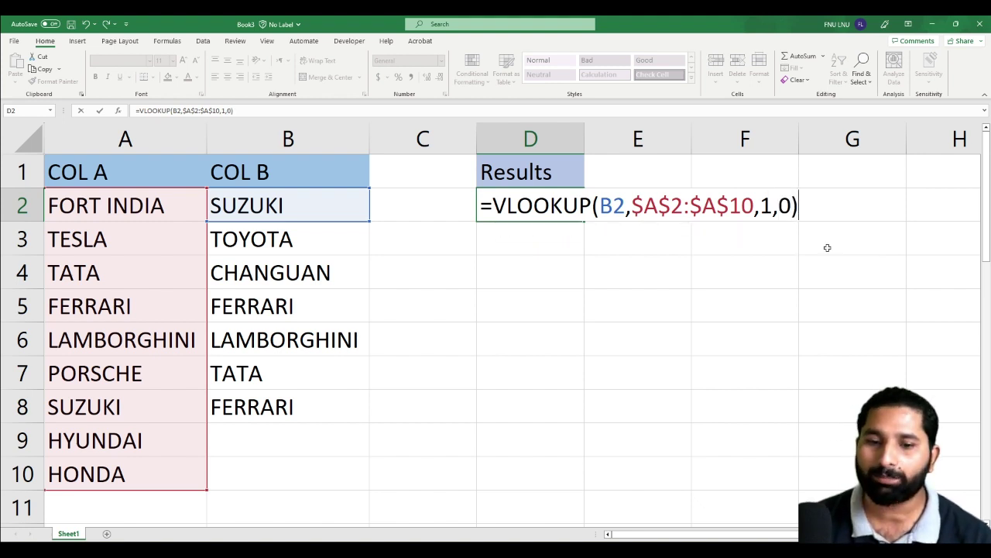
{"action": "key", "text": "Return"}
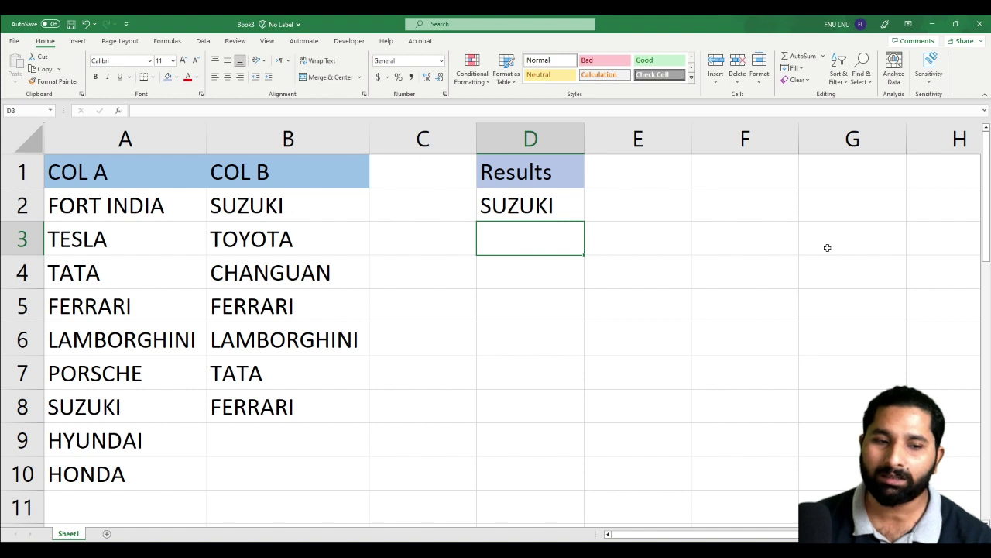
Step: Fill the VLOOKUP formula from D2 down to D10 and compare the results with the brands in column B
{"action": "left_click", "coordinate": [567, 204]}
{"action": "left_click_drag", "start_coordinate": [584, 222], "coordinate": [569, 481]}
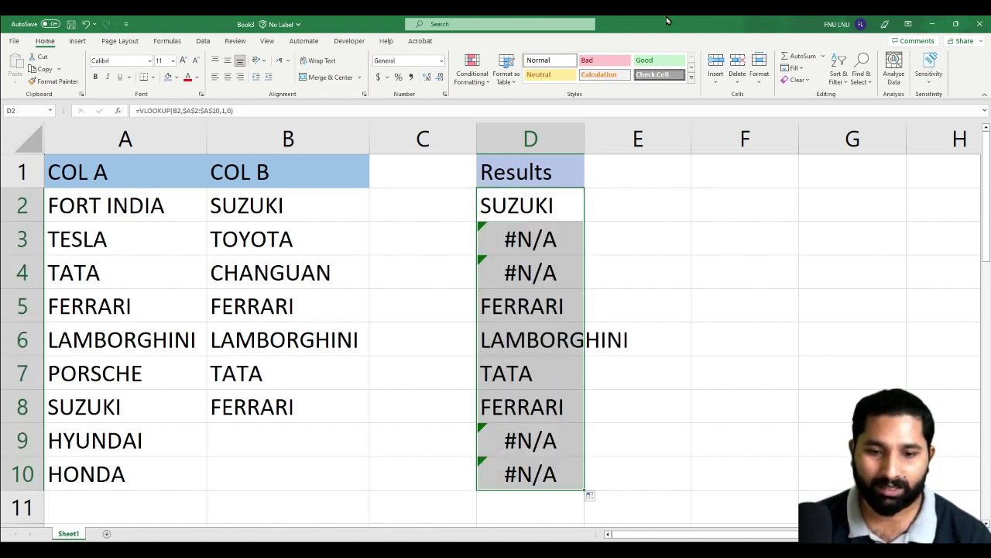
{"action": "left_click_drag", "start_coordinate": [358, 207], "coordinate": [294, 205]}
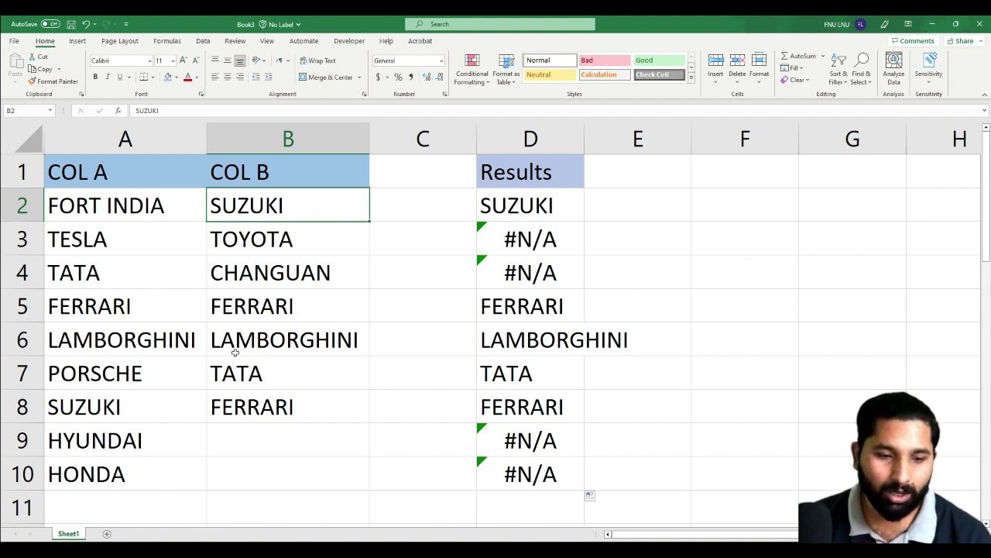
{"action": "left_click_drag", "start_coordinate": [309, 448], "coordinate": [308, 471]}
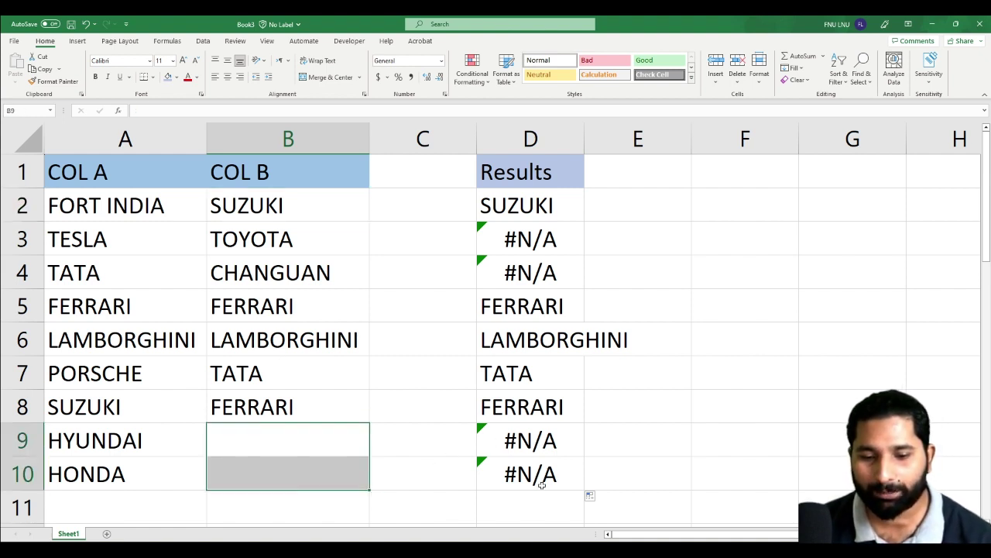
{"action": "left_click_drag", "start_coordinate": [542, 246], "coordinate": [535, 269]}
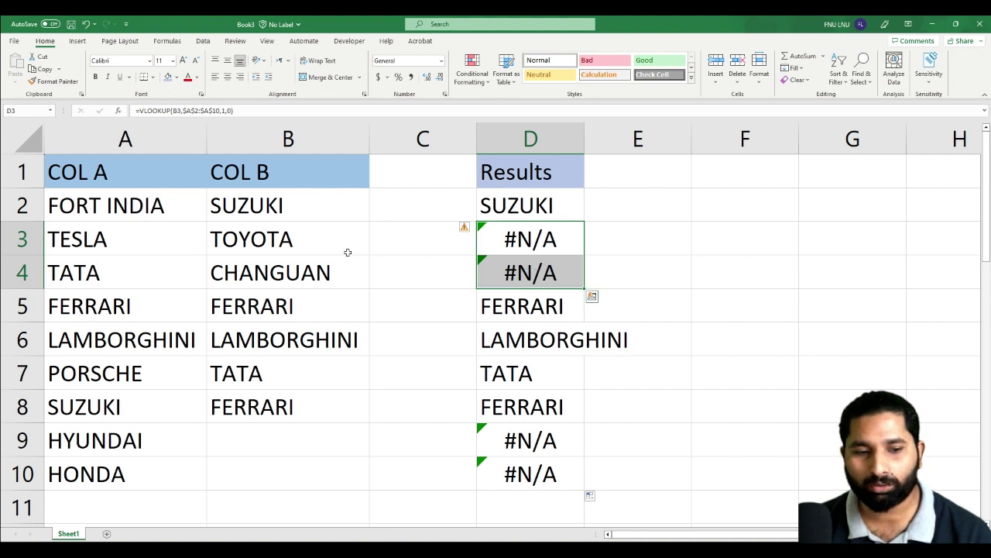
{"action": "left_click_drag", "start_coordinate": [278, 231], "coordinate": [270, 269]}
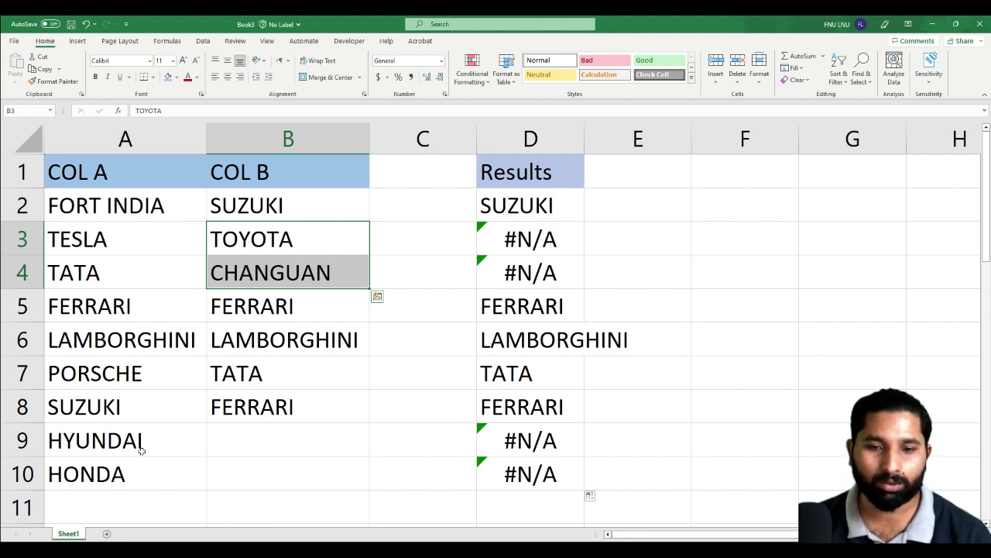
Step: Insert the IFERROR function in front of VLOOKUP in the formula in cell D2
{"action": "left_click", "coordinate": [526, 207]}
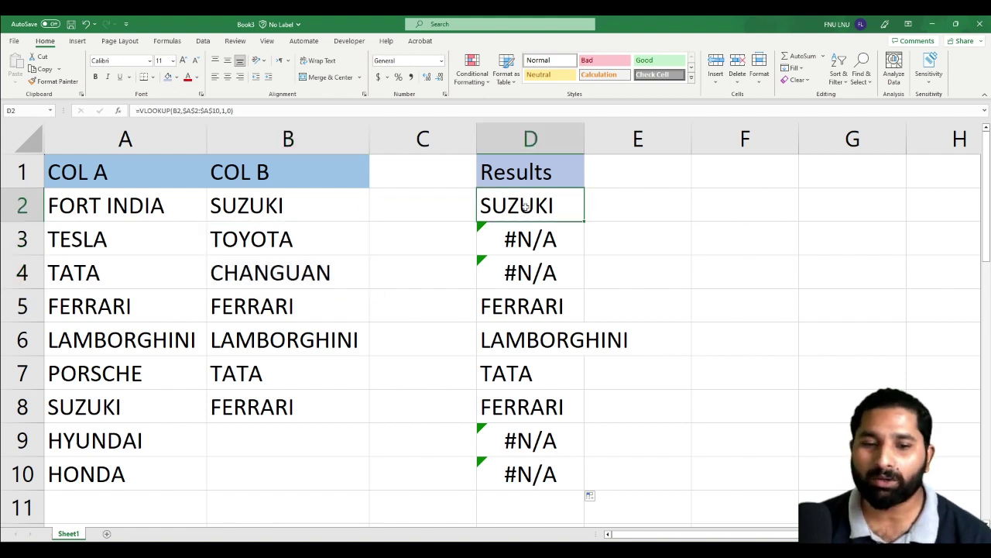
{"action": "double_click", "coordinate": [496, 205]}
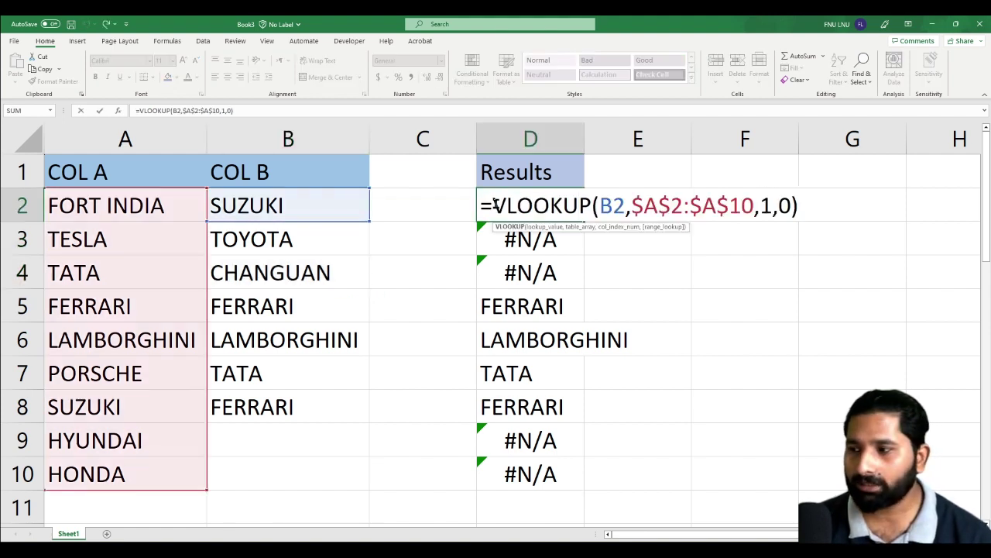
{"action": "left_click", "coordinate": [496, 205]}
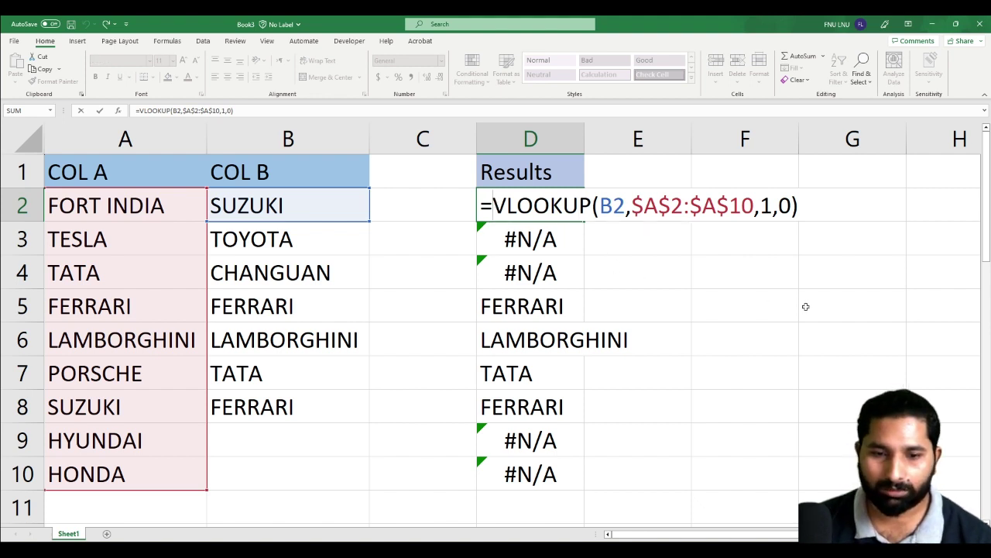
{"action": "type", "text": "if"}
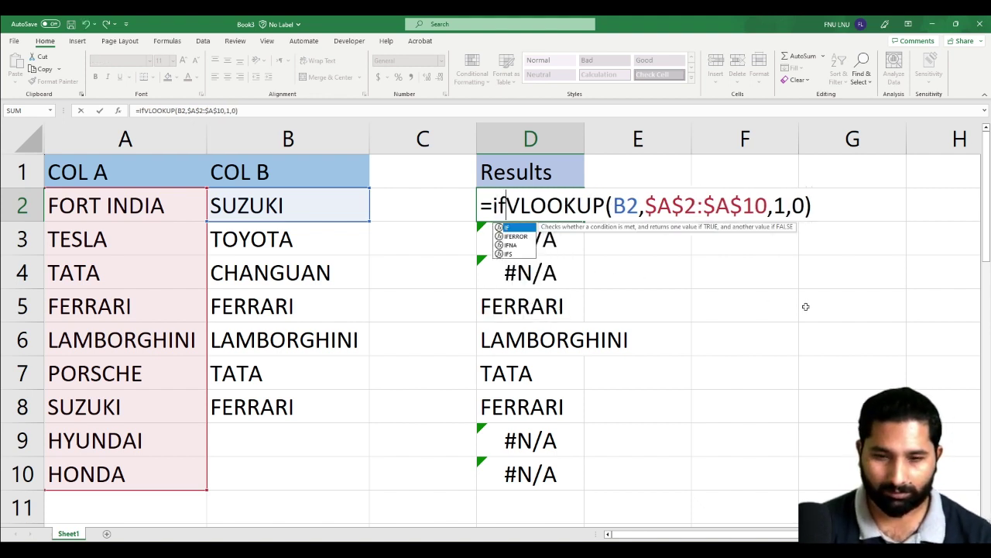
{"action": "key", "text": "Down"}
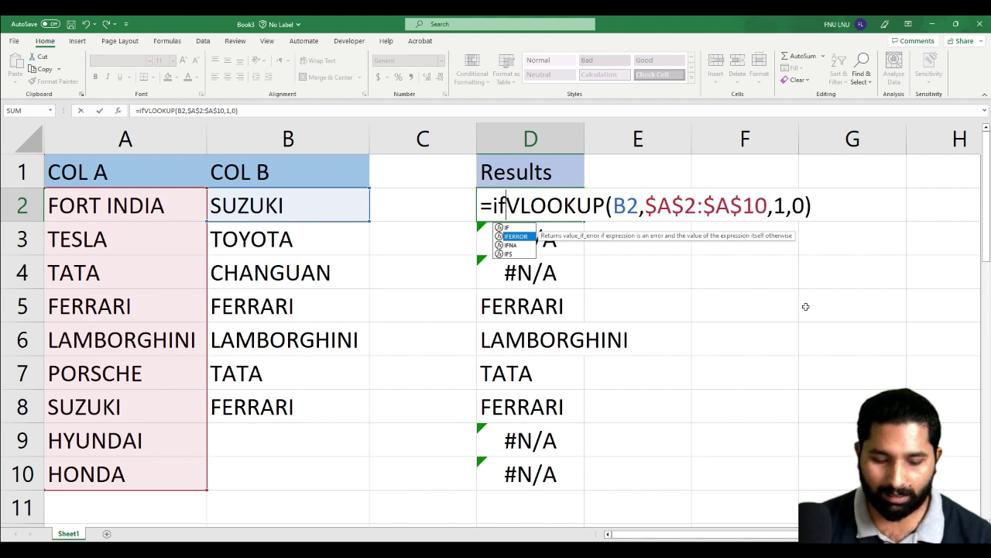
{"action": "key", "text": "Tab"}
Step: Complete D2's IFERROR formula after the VLOOKUP argument with "Not Found" as the error value and commit it
{"action": "key", "text": "Right"}
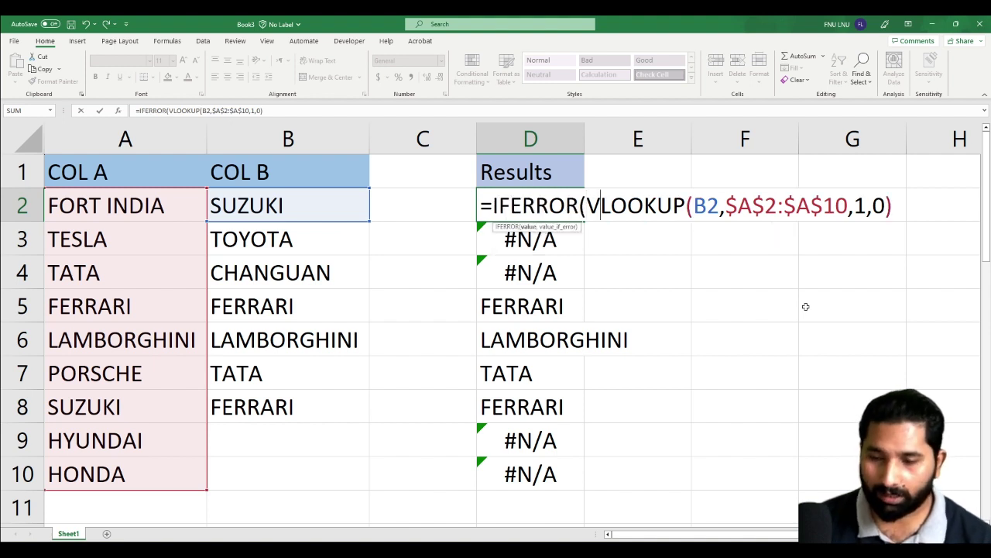
{"action": "key", "text": "Right"}
{"action": "key", "text": "Right"}
{"action": "key", "text": "Right"}
{"action": "key", "text": "Right"}
{"action": "key", "text": "Right"}
{"action": "key", "text": "Right"}
{"action": "key", "text": "Right"}
{"action": "key", "text": "Right"}
{"action": "key", "text": "Right"}
{"action": "key", "text": "Right"}
{"action": "key", "text": "Right"}
{"action": "key", "text": "Right"}
{"action": "key", "text": "Right"}
{"action": "key", "text": "Right"}
{"action": "key", "text": "Right"}
{"action": "key", "text": "Right"}
{"action": "key", "text": "Right"}
{"action": "key", "text": "Right"}
{"action": "key", "text": "Right"}
{"action": "key", "text": "Right"}
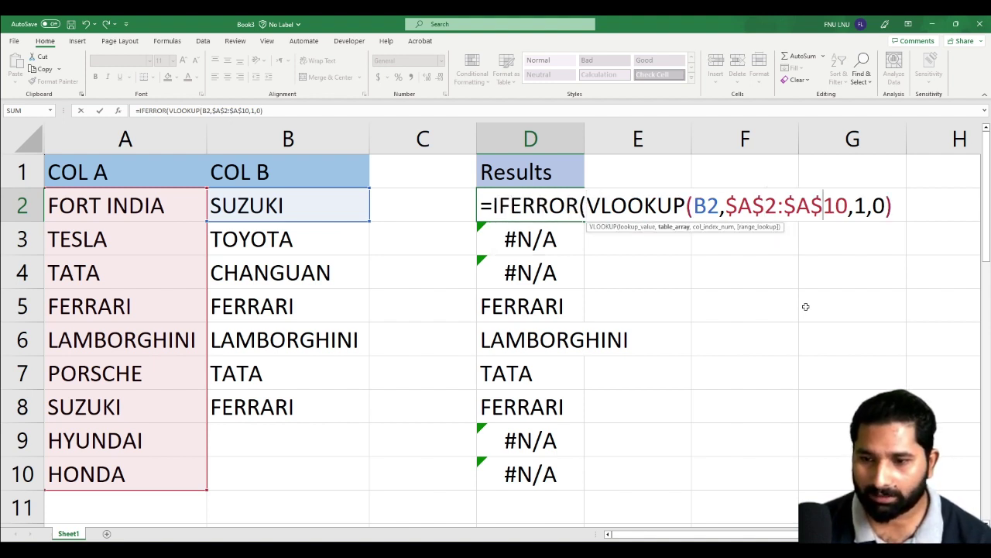
{"action": "key", "text": "Right"}
{"action": "key", "text": "Right"}
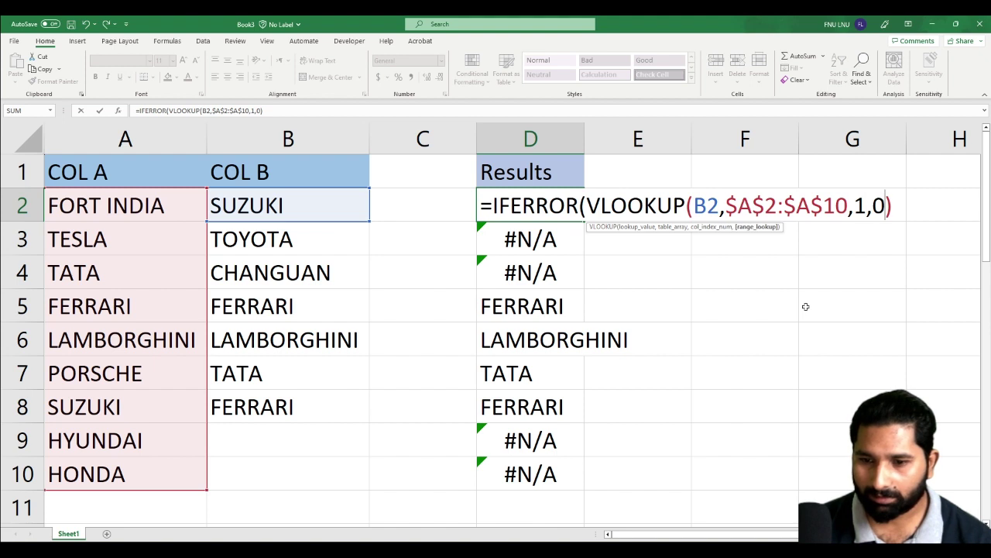
{"action": "key", "text": "Right"}
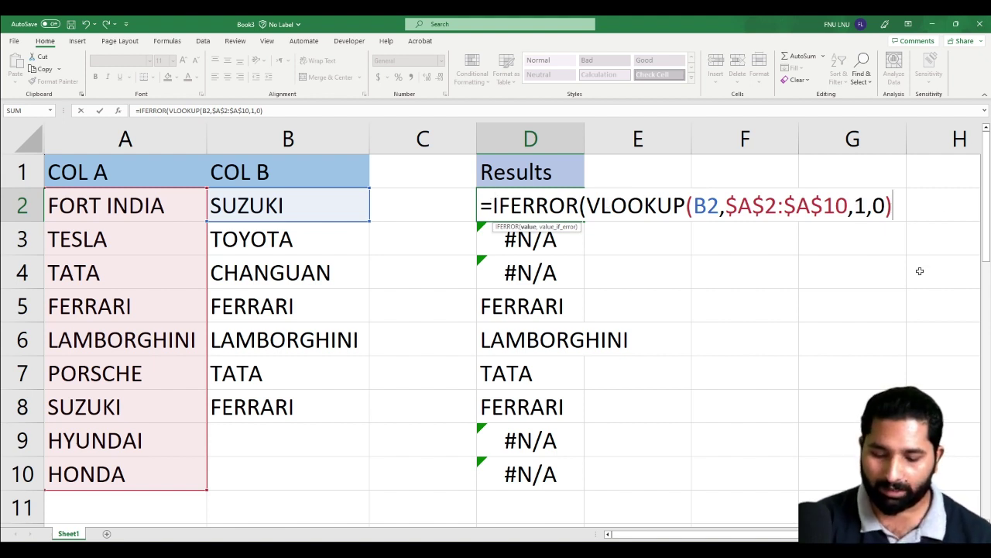
{"action": "type", "text": ","}
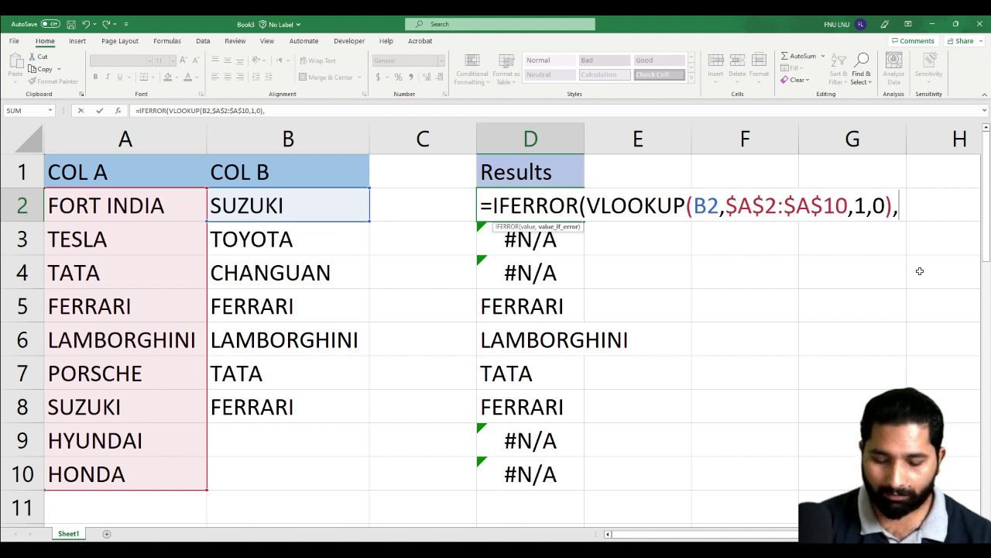
{"action": "type", "text": "\""}
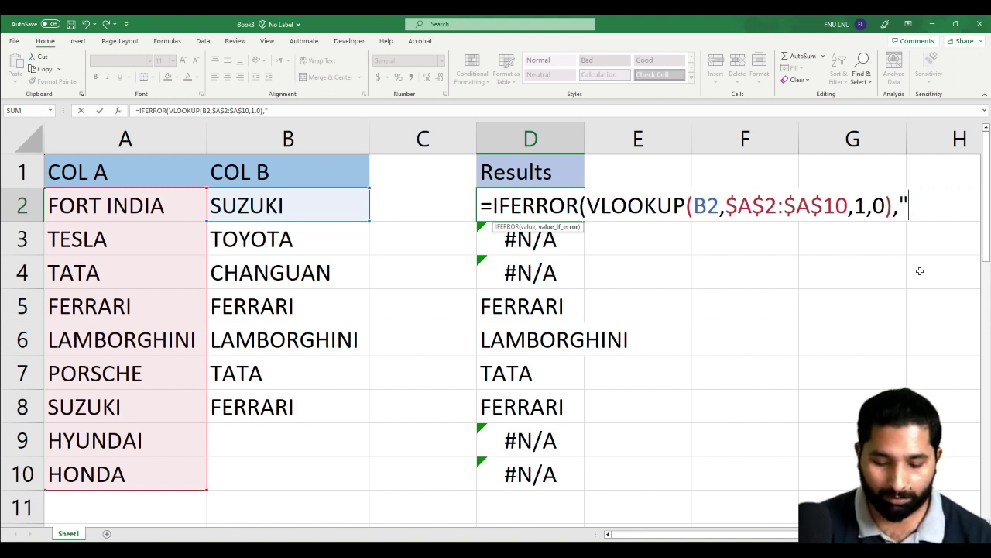
{"action": "type", "text": "Not"}
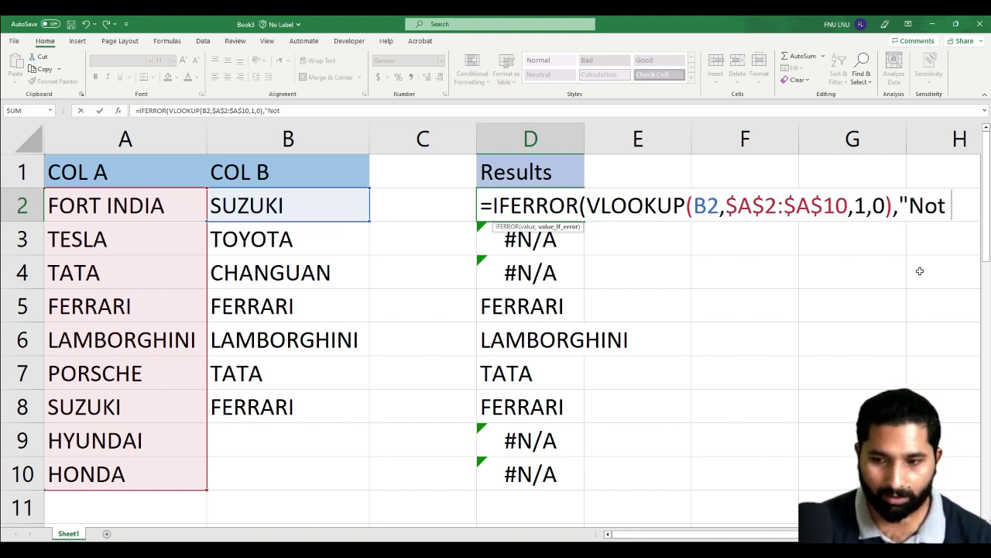
{"action": "type", "text": " Found"}
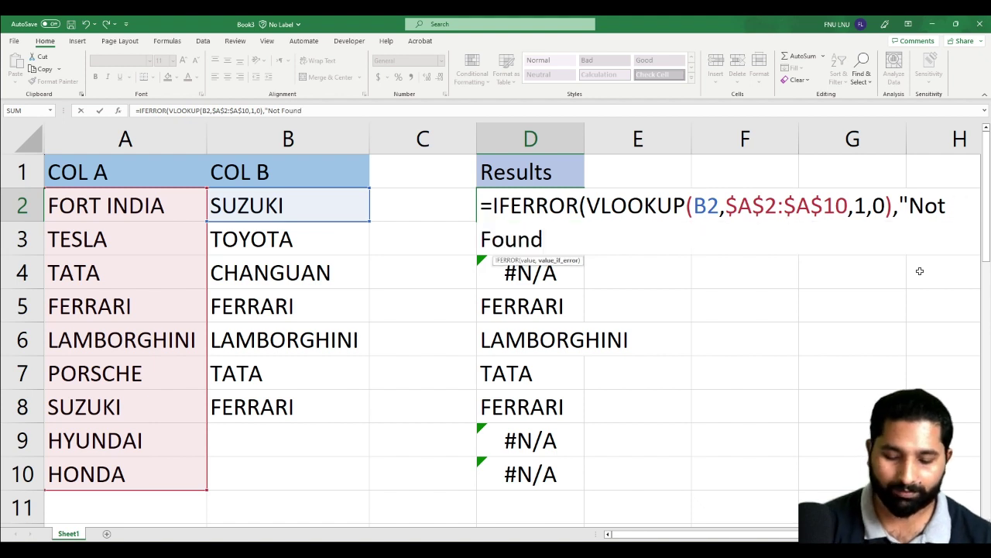
{"action": "type", "text": "\""}
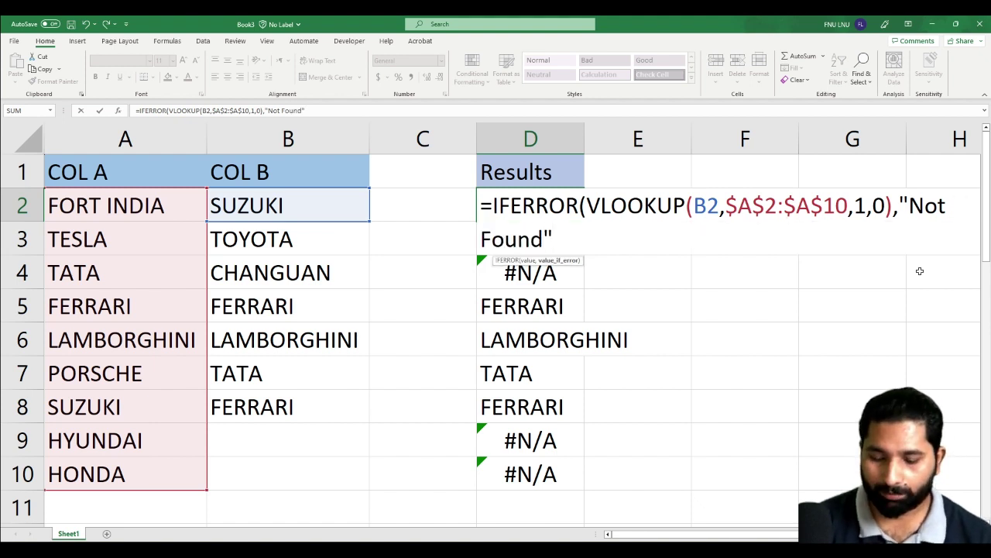
{"action": "type", "text": ")"}
{"action": "key", "text": "Return"}
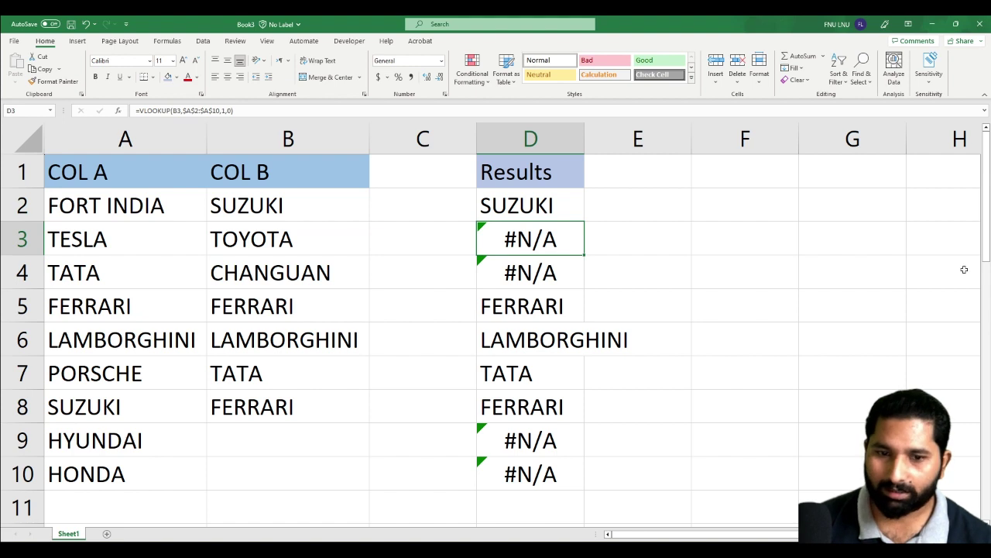
Step: Fill the IFERROR formula from D2 down to D10 and auto-fit column D's width to show the full results
{"action": "left_click", "coordinate": [573, 210]}
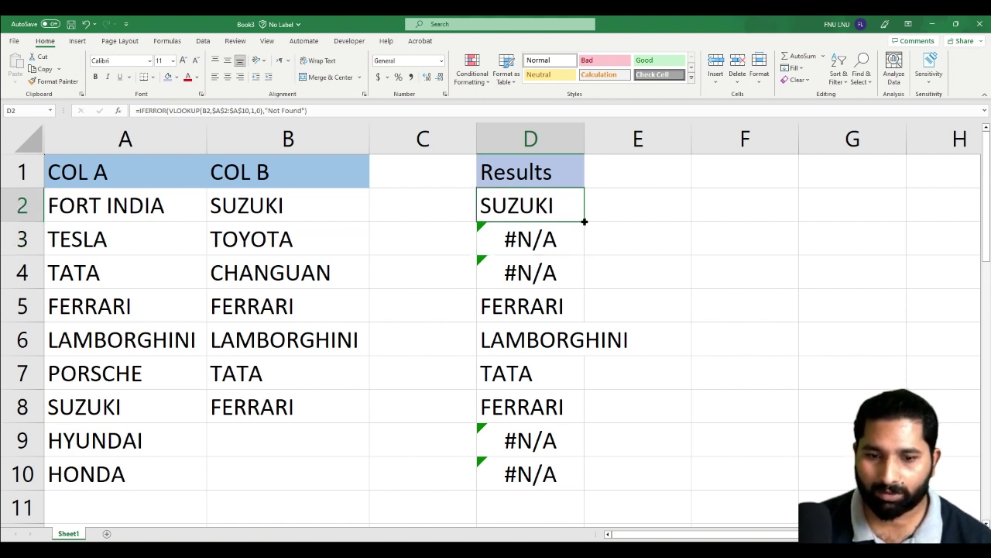
{"action": "left_click_drag", "start_coordinate": [583, 222], "coordinate": [586, 484]}
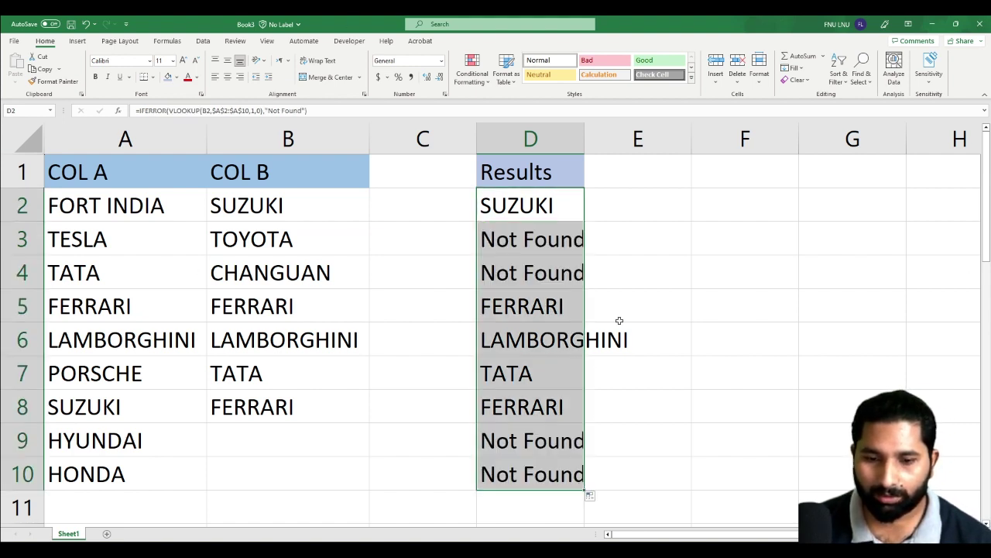
{"action": "left_click_drag", "start_coordinate": [585, 134], "coordinate": [584, 134]}
{"action": "double_click", "coordinate": [585, 134]}
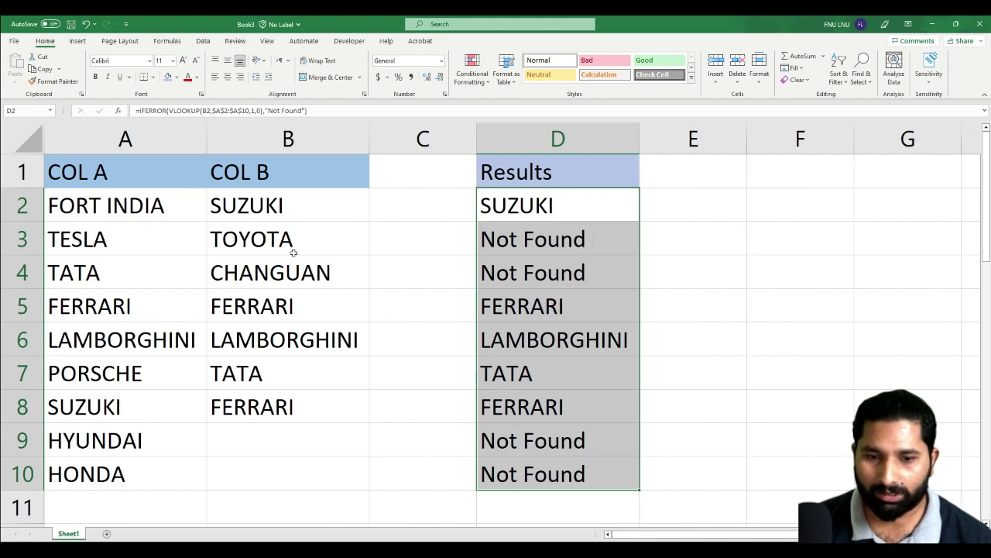
{"action": "left_click", "coordinate": [692, 294]}
{"action": "left_click", "coordinate": [524, 203]}
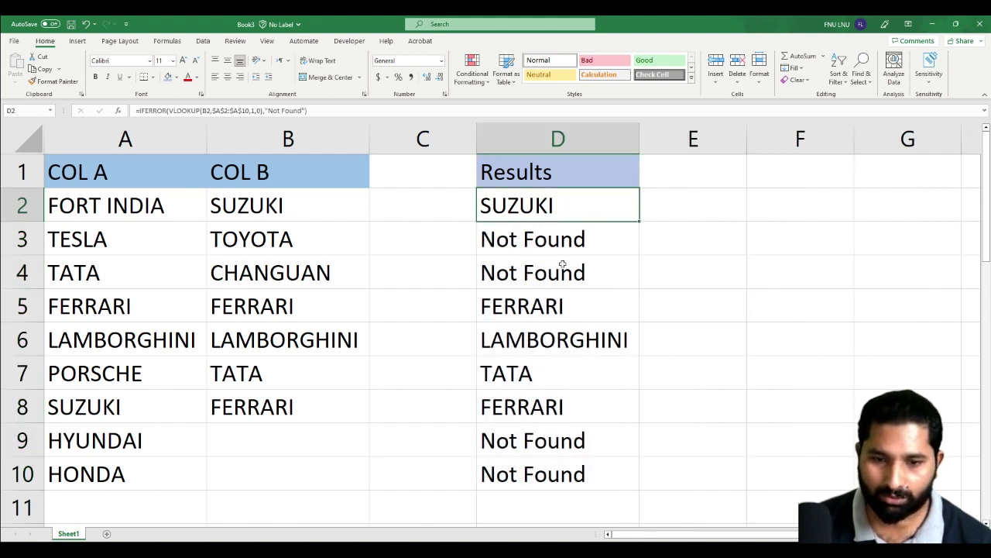
{"action": "left_click", "coordinate": [508, 246]}
{"action": "left_click_drag", "start_coordinate": [509, 248], "coordinate": [505, 271]}
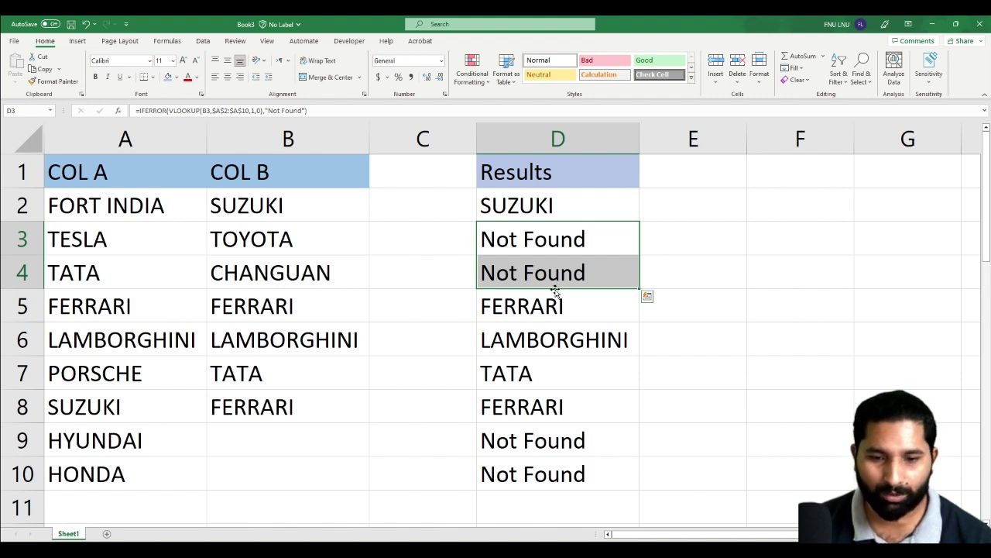
{"action": "left_click_drag", "start_coordinate": [517, 440], "coordinate": [524, 474]}
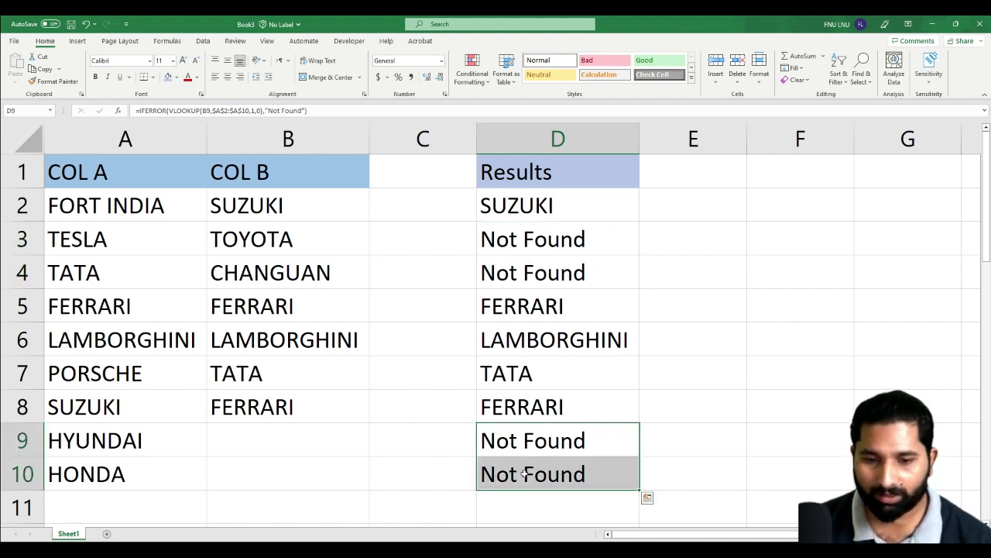
Step: Change the error value in D2's IFERROR formula to "false" and commit the formula
{"action": "double_click", "coordinate": [562, 197]}
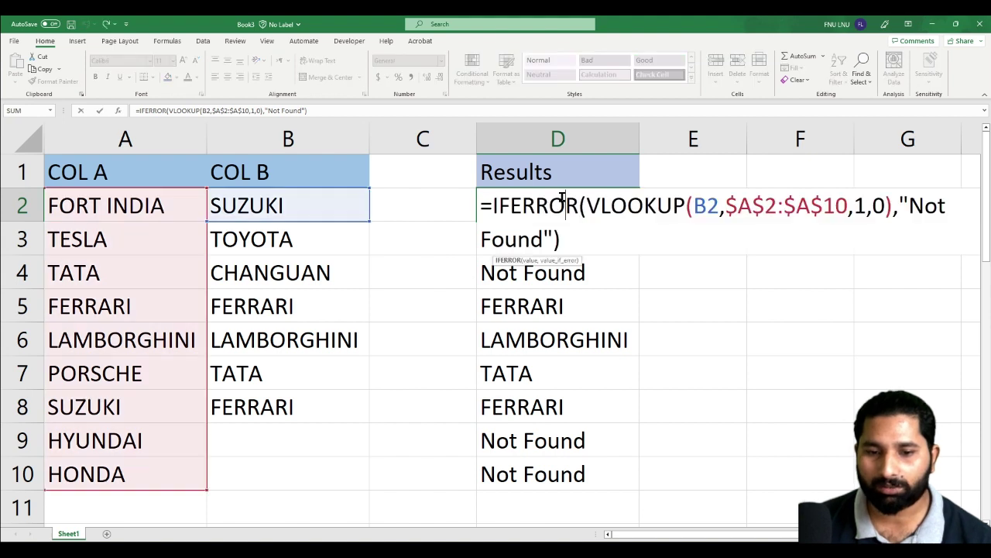
{"action": "left_click_drag", "start_coordinate": [542, 239], "coordinate": [907, 209]}
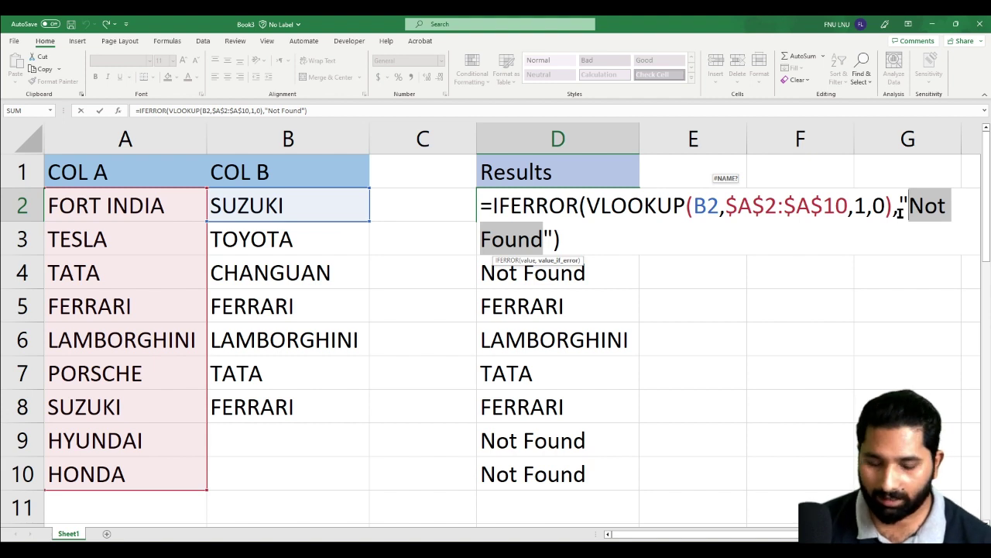
{"action": "type", "text": "false"}
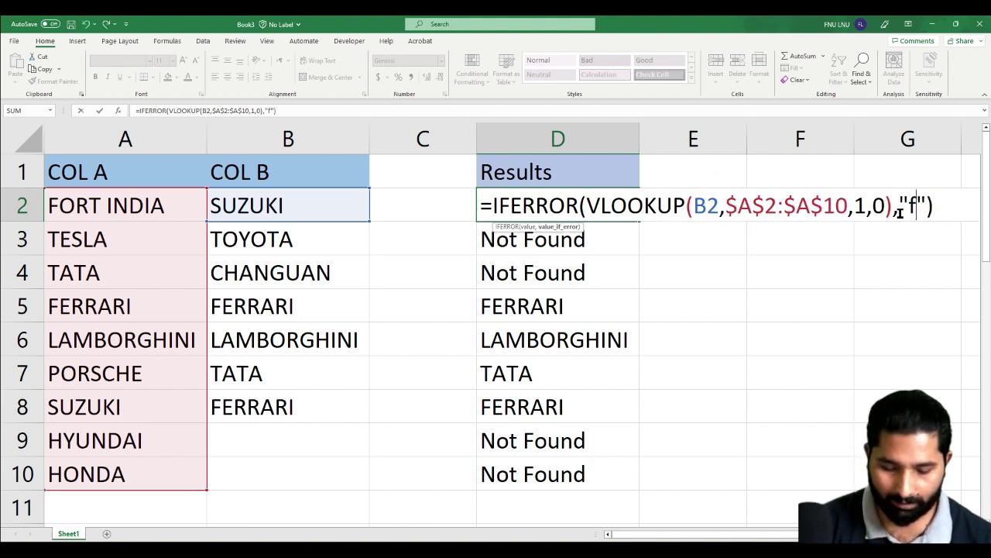
{"action": "key", "text": "Return"}
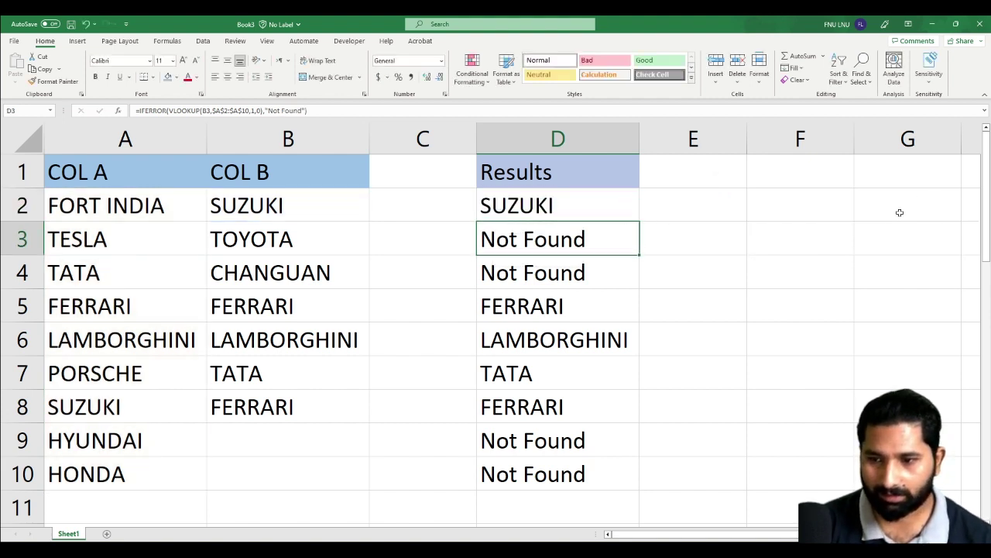
Step: Fill the revised IFERROR formula from D2 down to D10 and check the cells for unmatched brands
{"action": "left_click", "coordinate": [620, 219]}
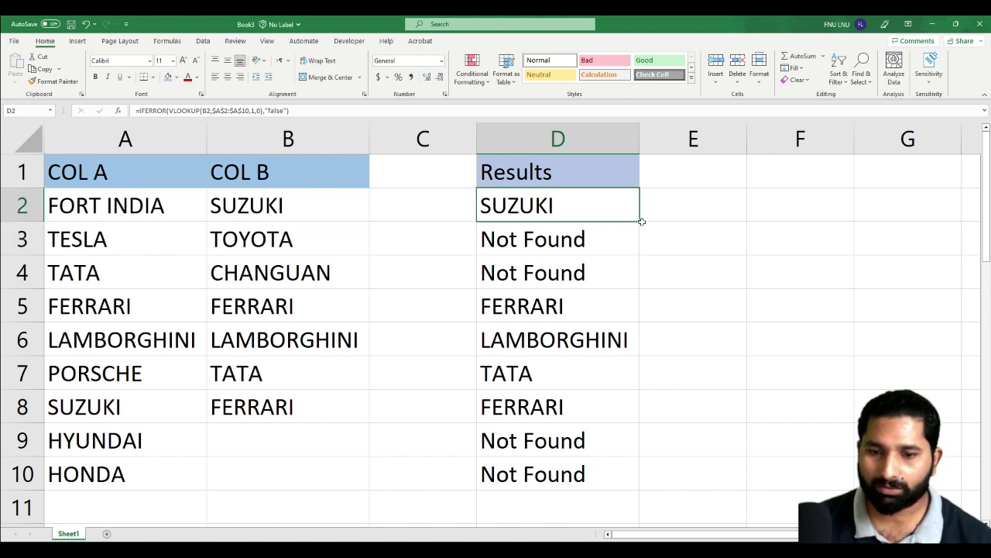
{"action": "left_click_drag", "start_coordinate": [641, 222], "coordinate": [632, 478]}
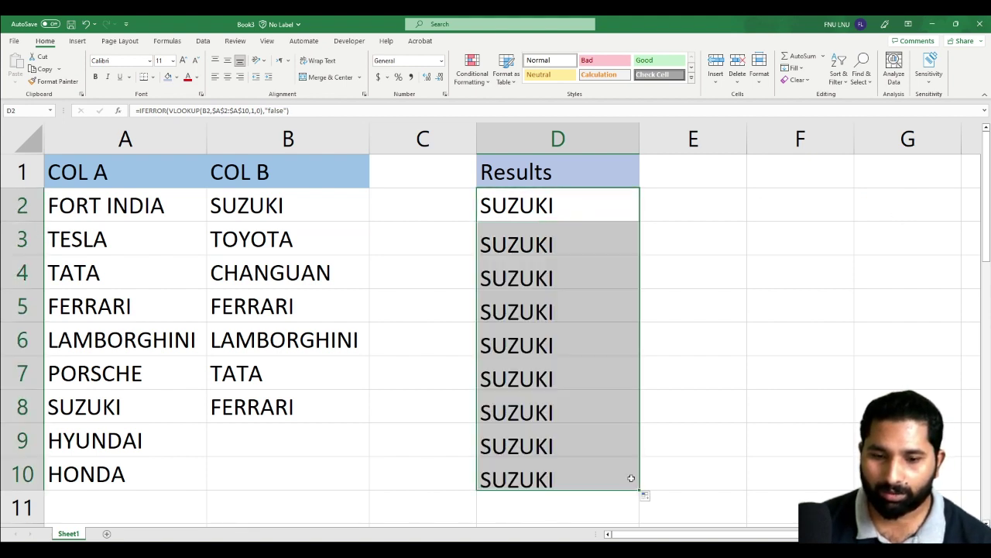
{"action": "left_click_drag", "start_coordinate": [512, 240], "coordinate": [508, 313]}
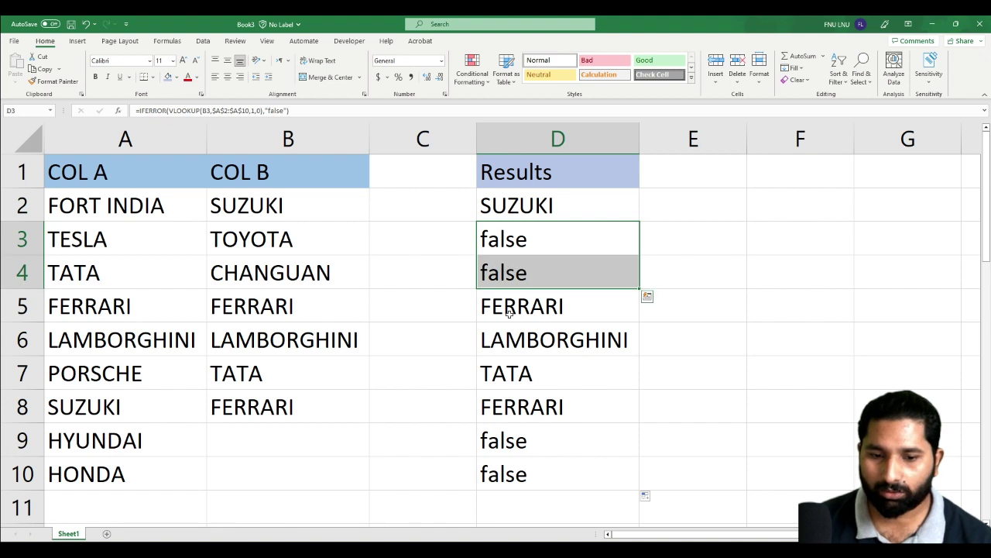
{"action": "left_click", "coordinate": [507, 406]}
{"action": "left_click_drag", "start_coordinate": [507, 442], "coordinate": [507, 474]}
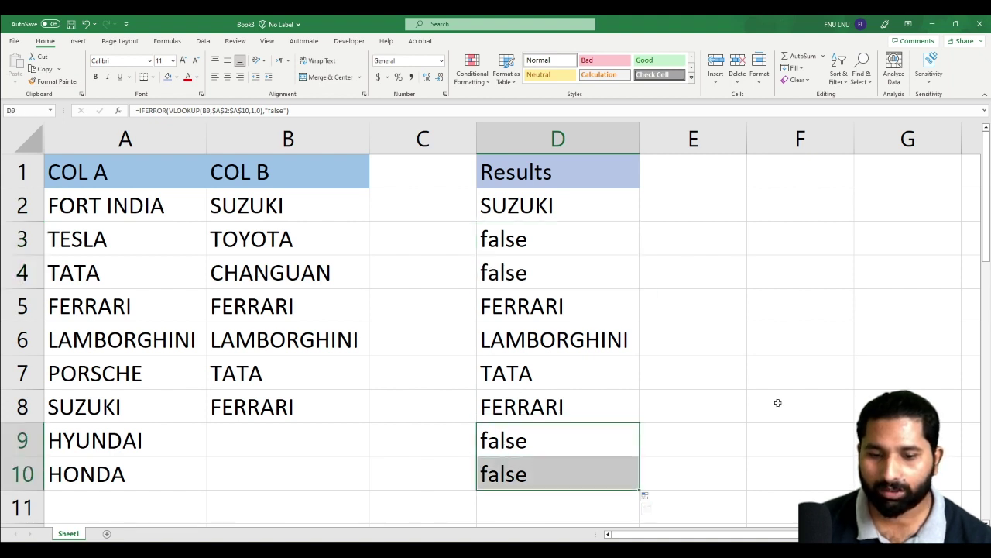